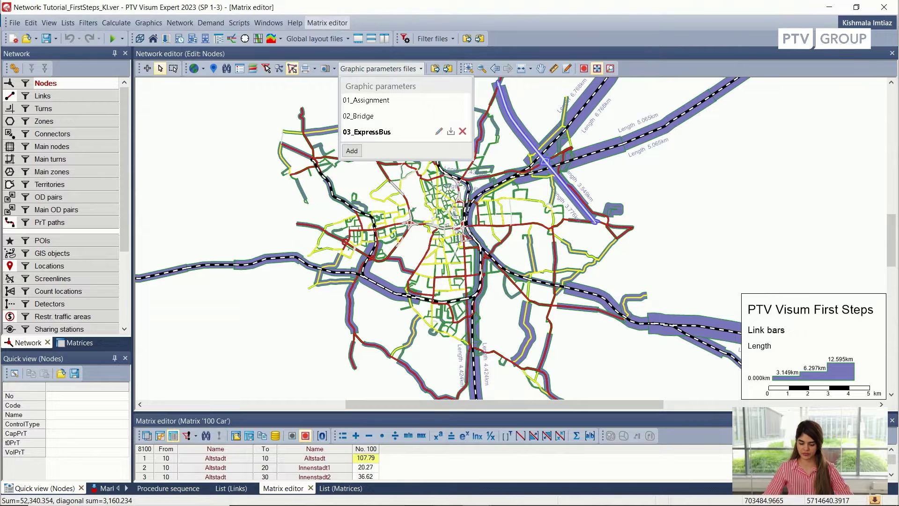
# - Apply the 03_ExpressBus graphic parameters to the network view
pyautogui.click(366, 132)
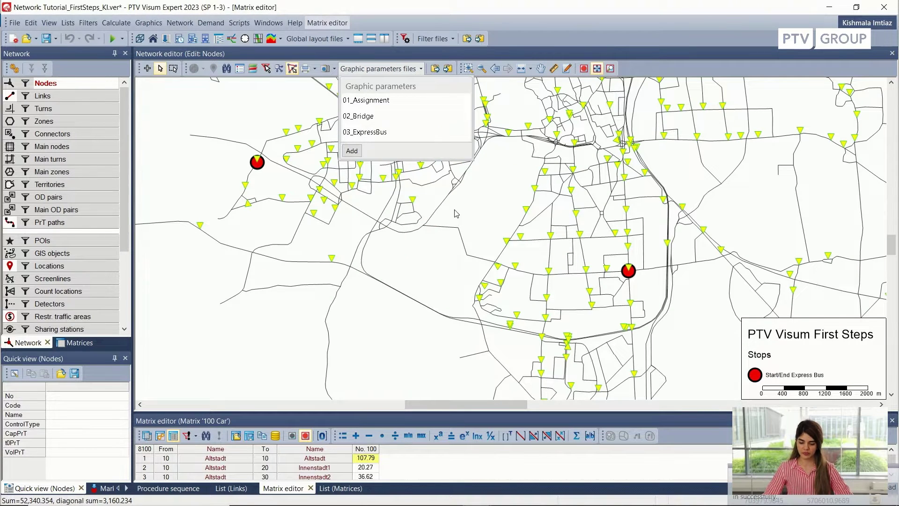
pyautogui.click(461, 207)
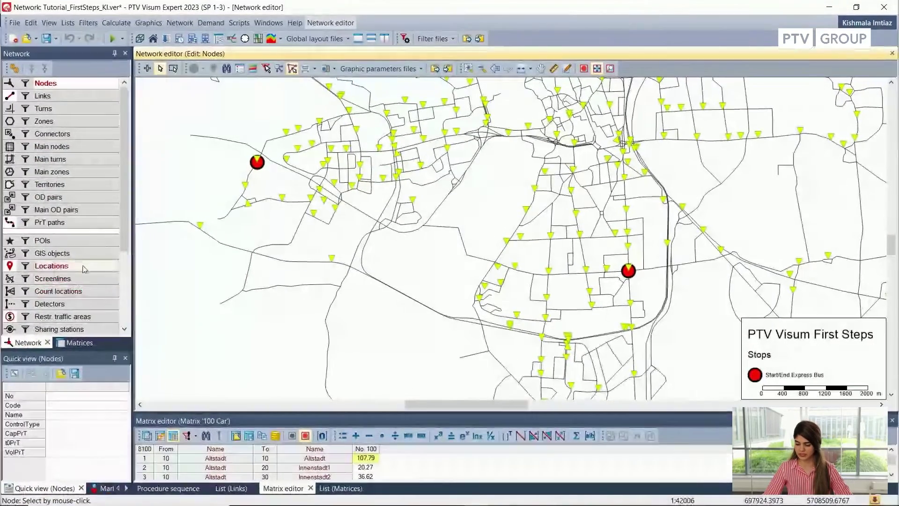
# - Create a new line named ExpressBus with the transport system BUS Bus
pyautogui.scroll(-3, 83, 274)
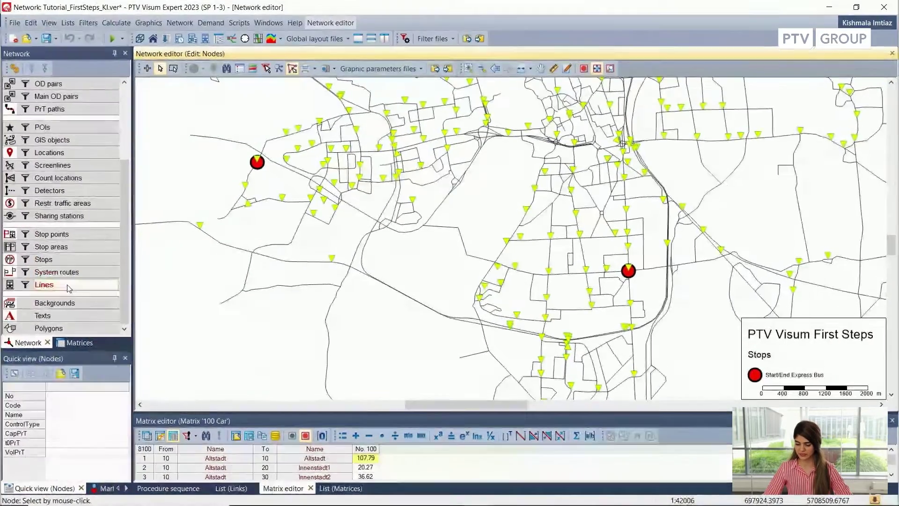
pyautogui.click(70, 284)
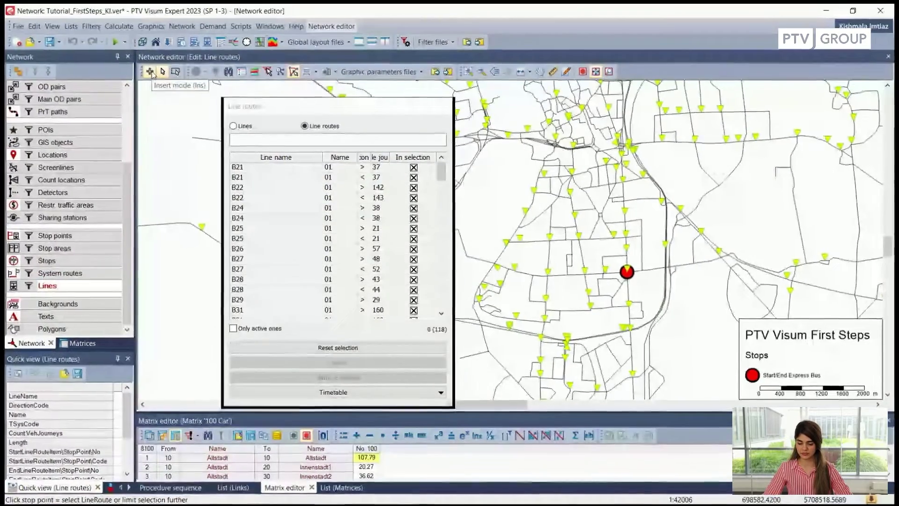
pyautogui.click(147, 68)
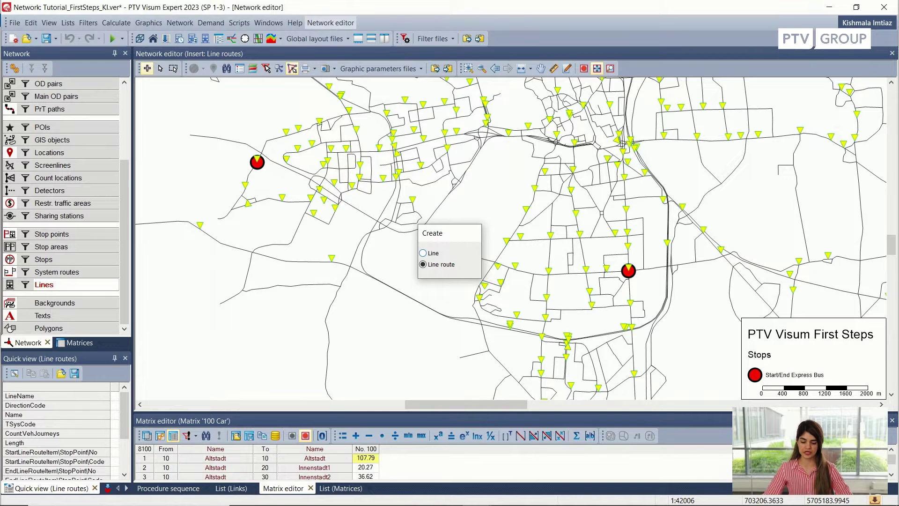
pyautogui.click(423, 253)
pyautogui.click(482, 213)
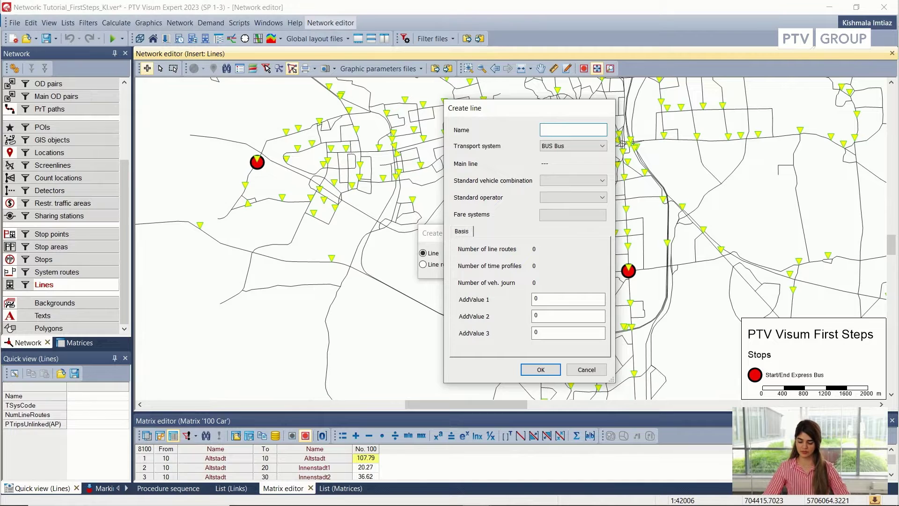
pyautogui.write('pressBus')
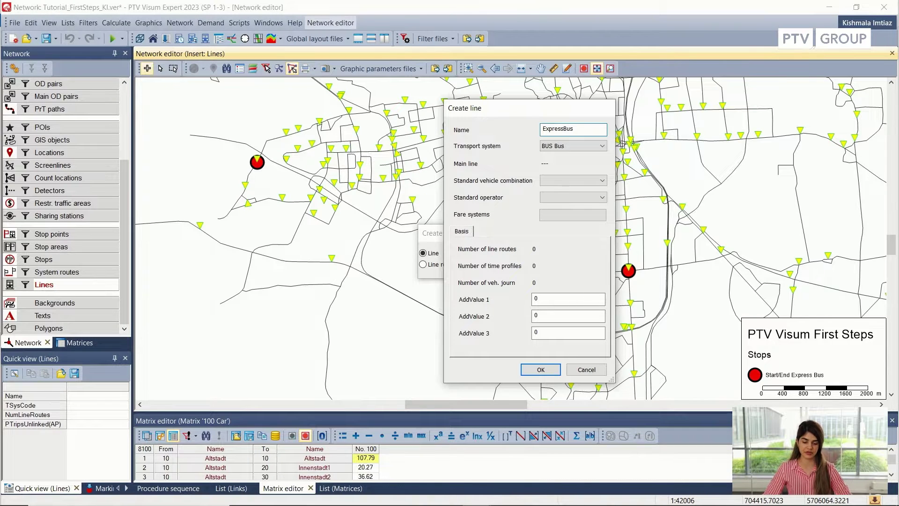
pyautogui.click(569, 149)
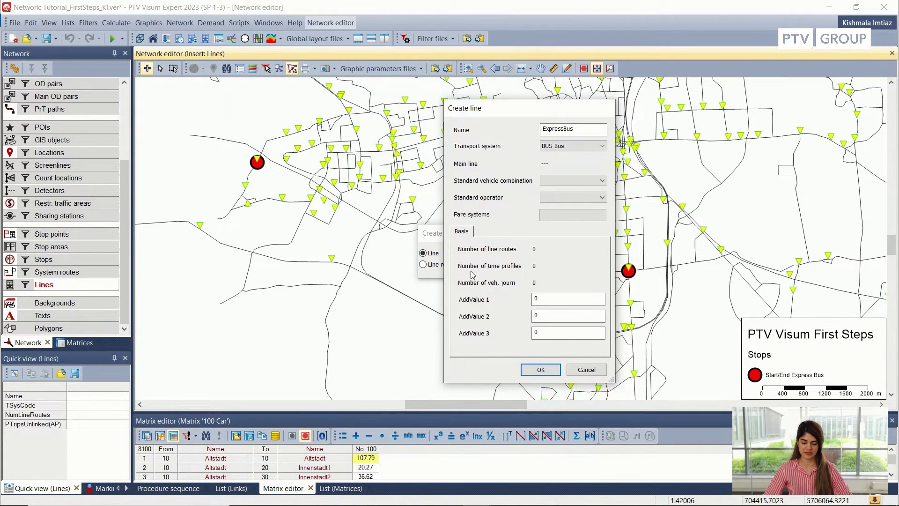
pyautogui.click(539, 369)
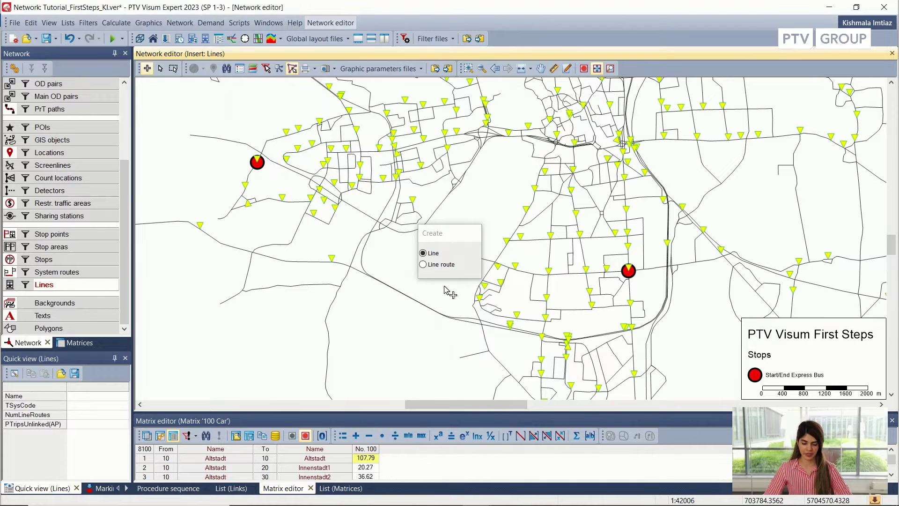
# - Start a new line route for the ExpressBus line, named 1, in the Outbound direction
pyautogui.click(422, 265)
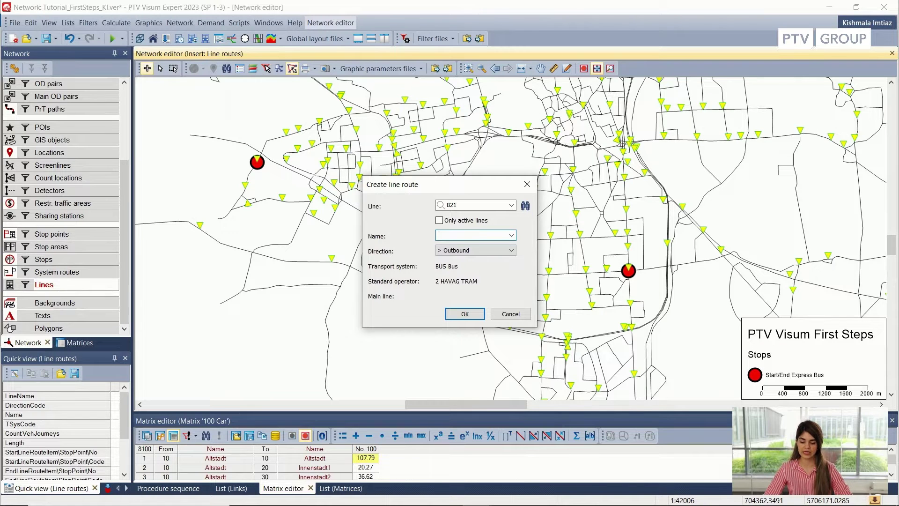
pyautogui.click(512, 206)
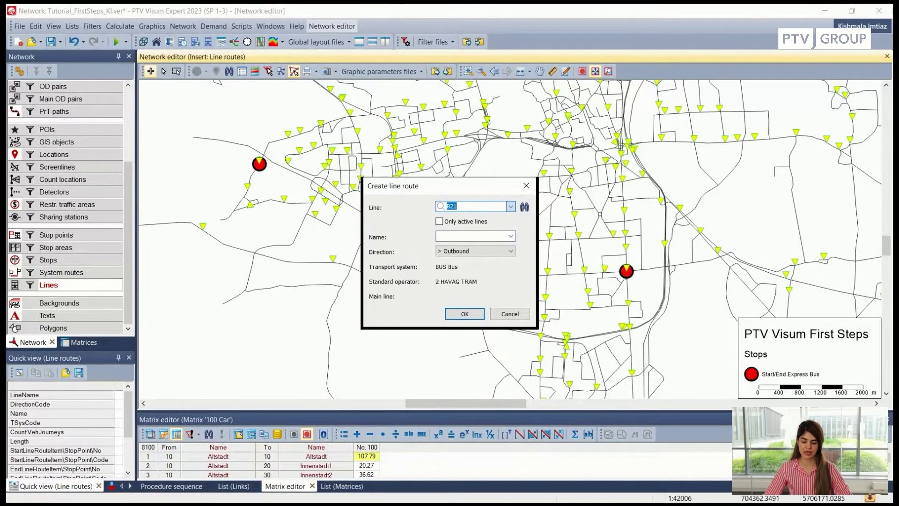
pyautogui.press('Down')
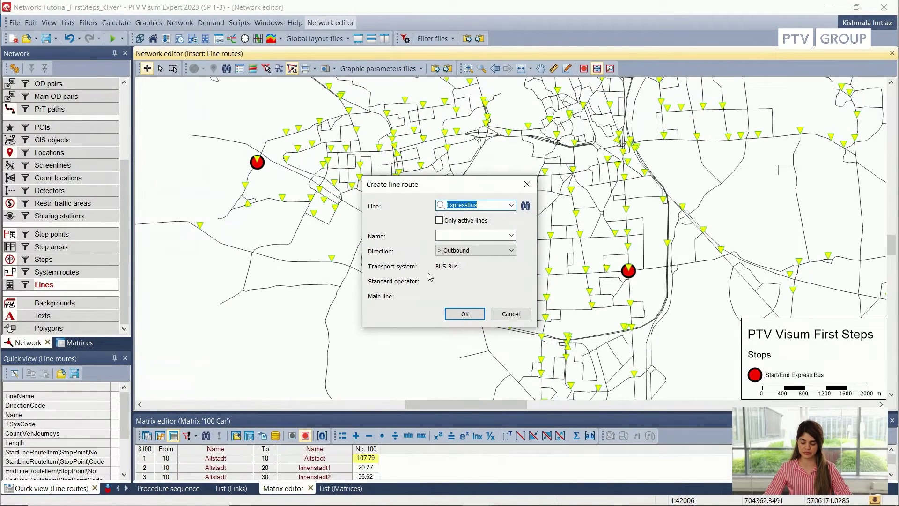
pyautogui.click(482, 236)
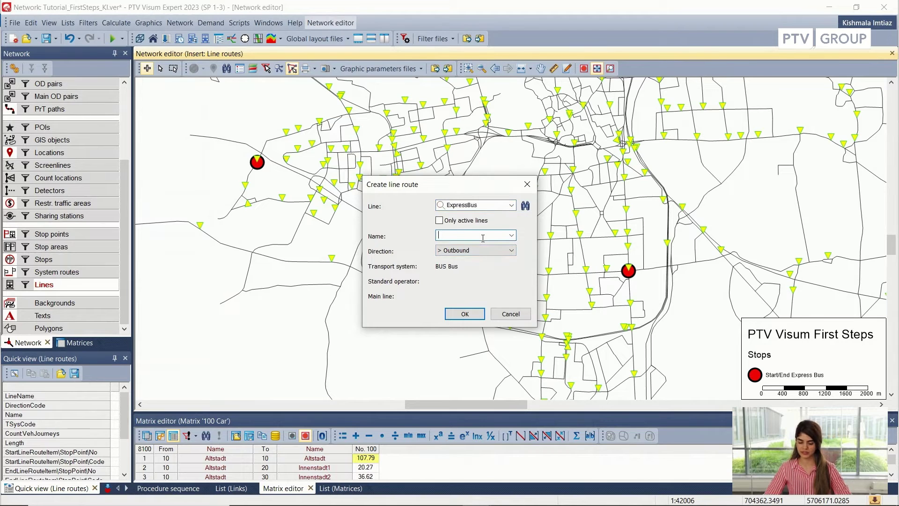
pyautogui.write('1')
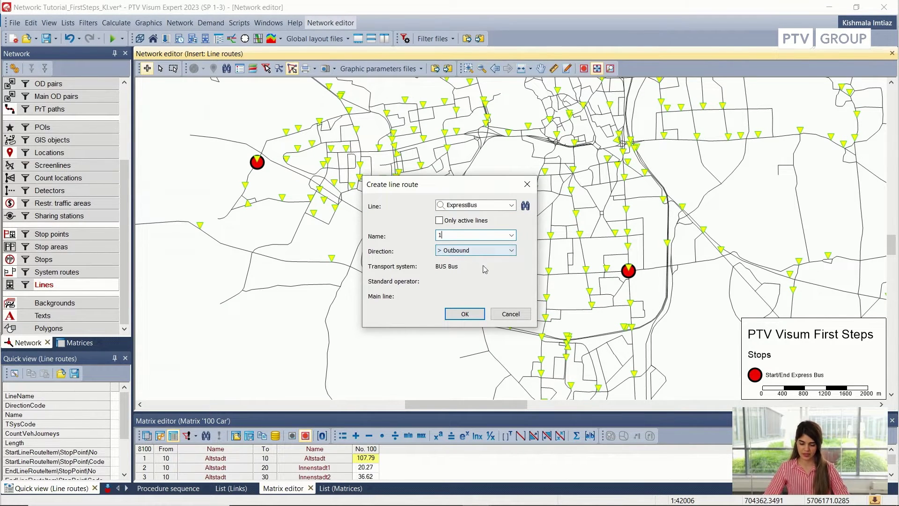
pyautogui.click(464, 313)
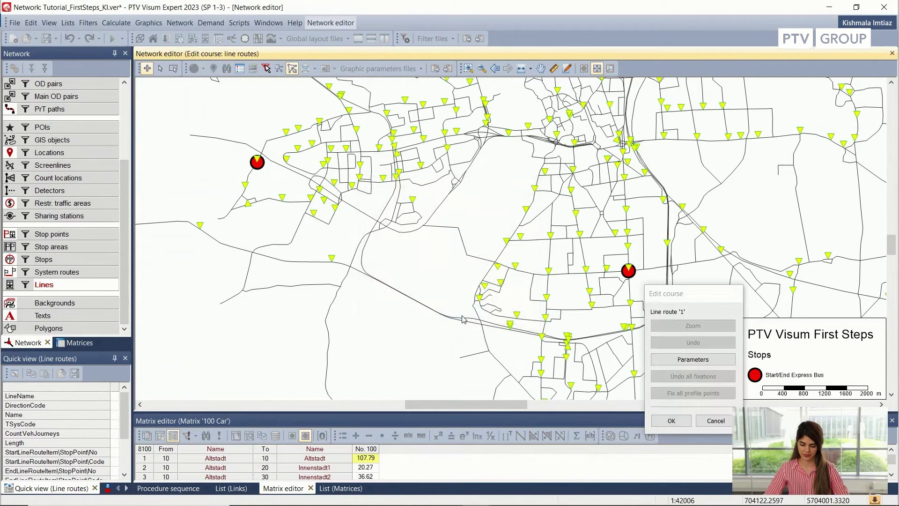
# - Trace the route's course from the western red start stop to the eastern red end stop and accept deleting the PT assignment result
pyautogui.moveTo(685, 297); pyautogui.dragTo(679, 114)
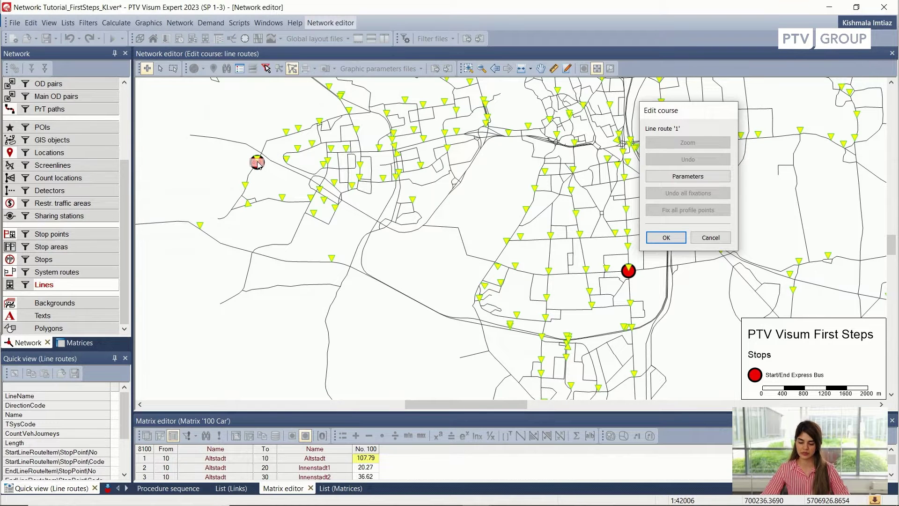
pyautogui.moveTo(257, 164)
pyautogui.mouseDown()
pyautogui.moveTo(393, 234)
pyautogui.moveTo(498, 268)
pyautogui.moveTo(636, 281)
pyautogui.moveTo(629, 274)
pyautogui.mouseUp()
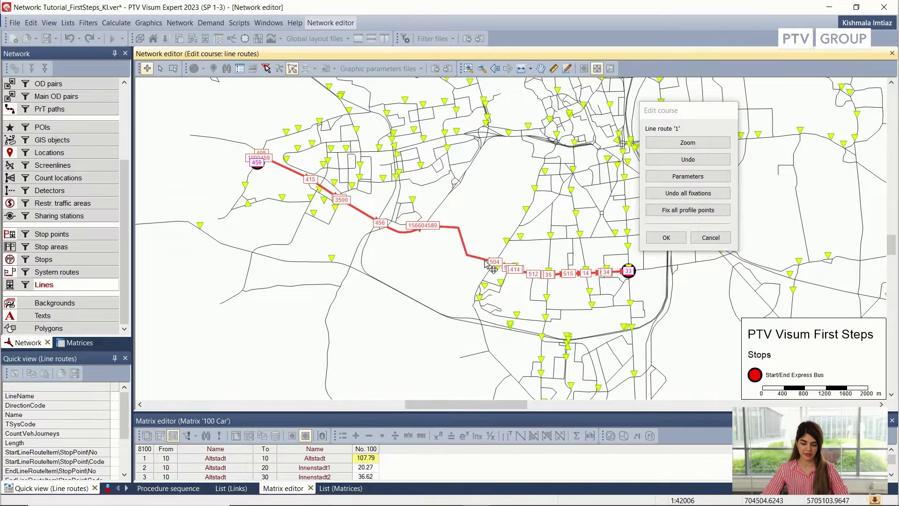
pyautogui.click(666, 237)
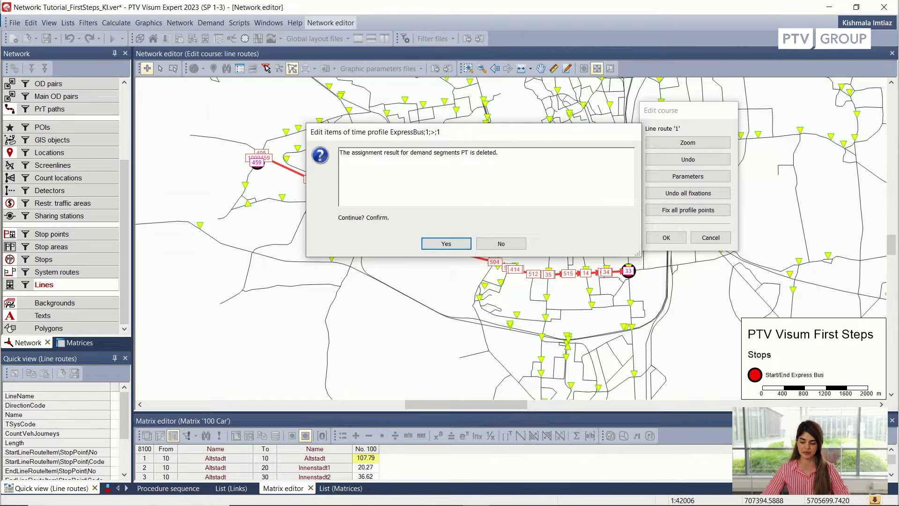
pyautogui.click(446, 244)
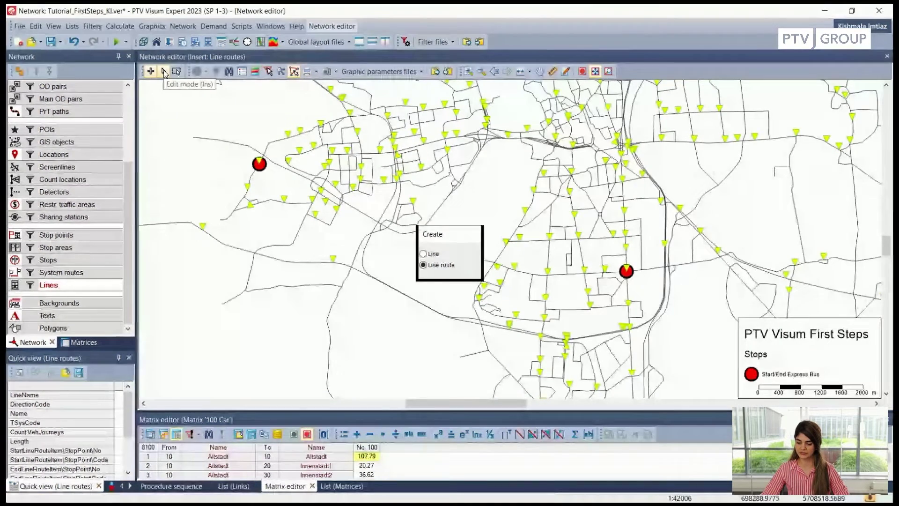
# - Create the opposite direction of ExpressBus line route 1 as a Return route named 1, without copying vehicle journeys
pyautogui.click(164, 71)
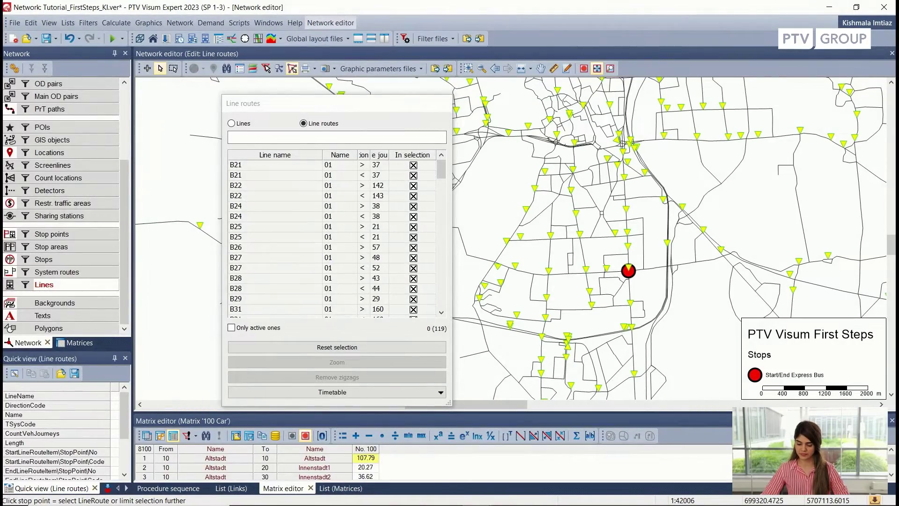
pyautogui.scroll(-5, 281, 188)
pyautogui.scroll(-4, 281, 188)
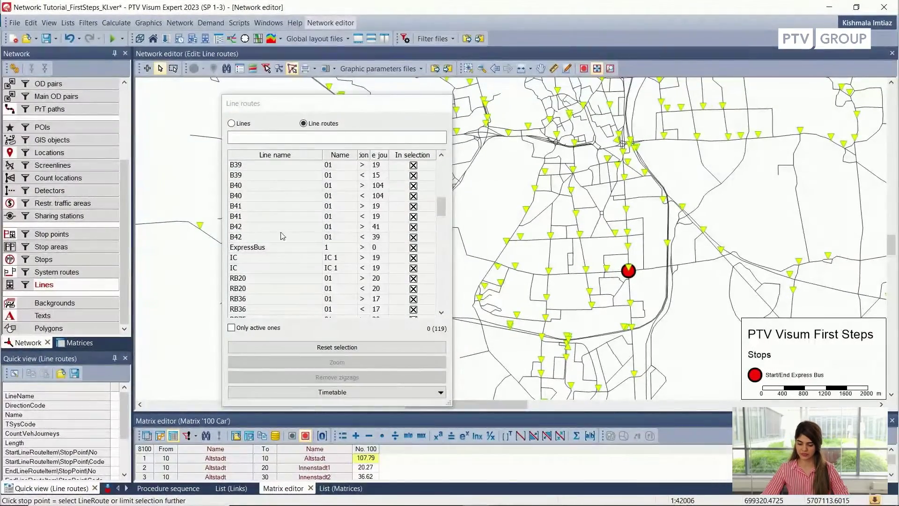
pyautogui.scroll(1, 276, 248)
pyautogui.click(277, 249)
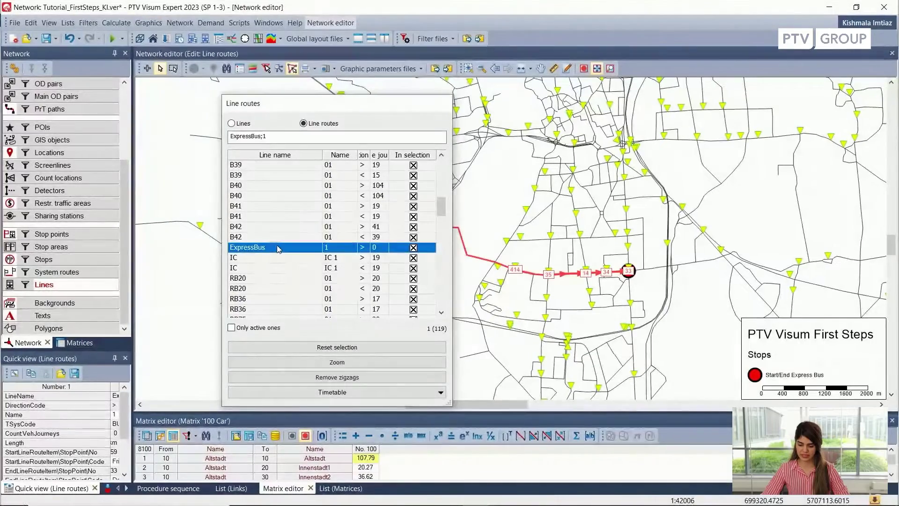
pyautogui.moveTo(321, 104); pyautogui.dragTo(243, 53)
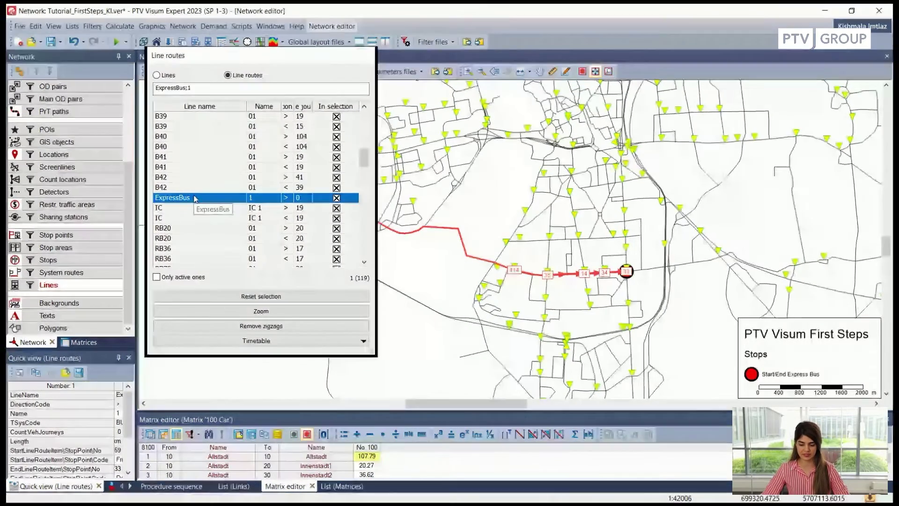
pyautogui.moveTo(310, 104)
pyautogui.mouseDown()
pyautogui.moveTo(331, 104)
pyautogui.moveTo(304, 104)
pyautogui.moveTo(312, 104)
pyautogui.mouseUp()
pyautogui.moveTo(372, 354); pyautogui.dragTo(436, 363)
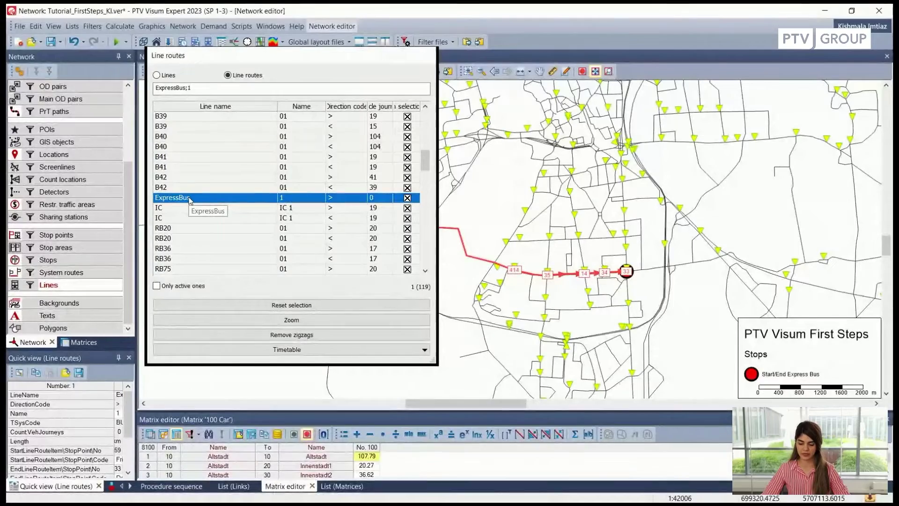
pyautogui.rightClick(186, 199)
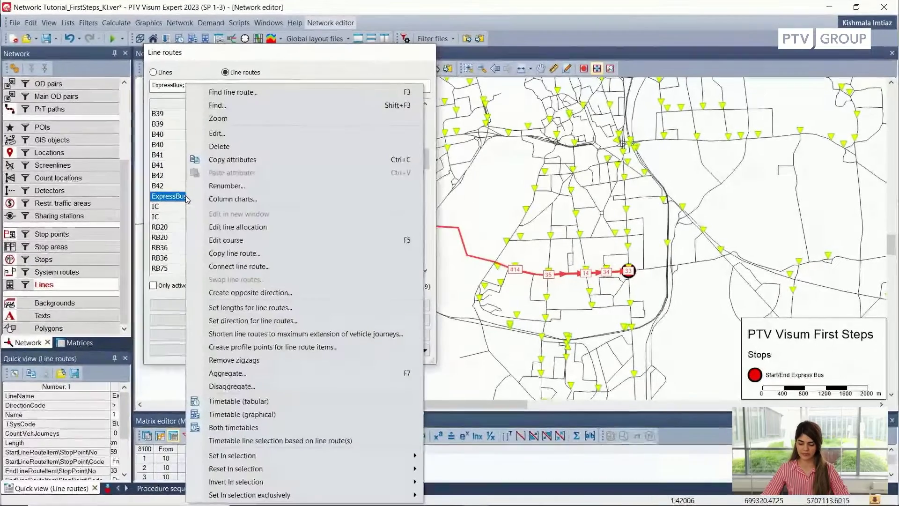
pyautogui.click(266, 293)
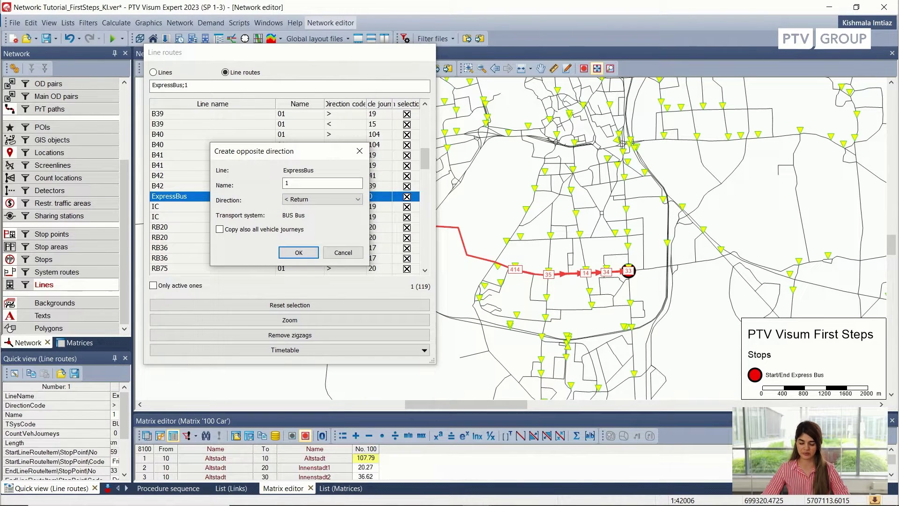
pyautogui.click(299, 252)
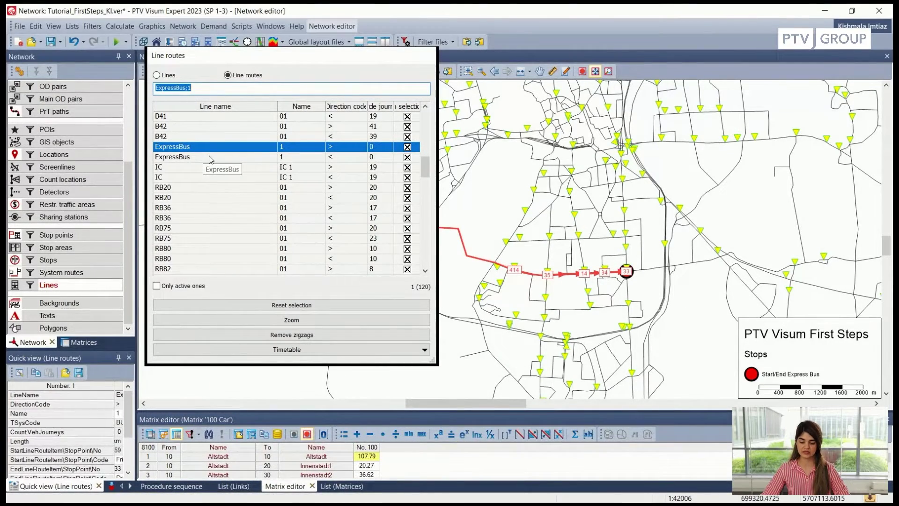
# - Open the outbound ExpressBus route for line route editing and set the run time from Friedhof to Rattmannsdorfer to 7min
pyautogui.moveTo(293, 60); pyautogui.dragTo(245, 45)
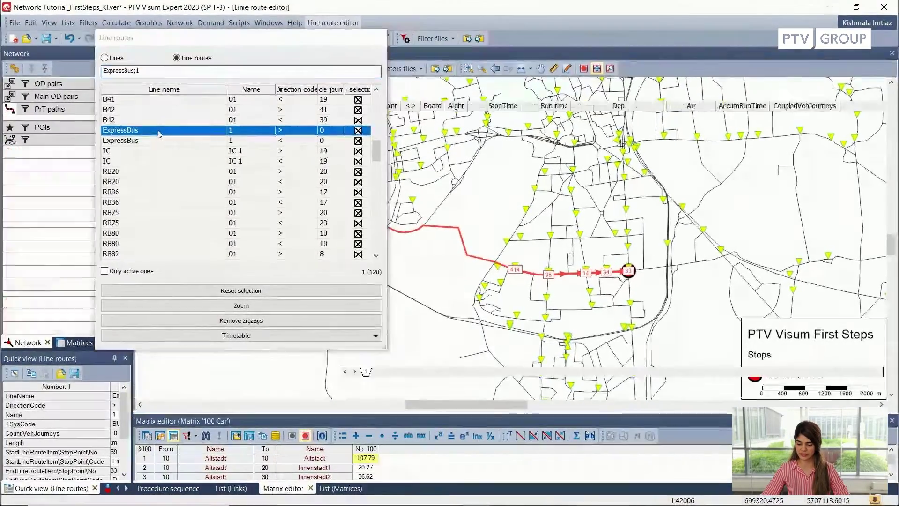
pyautogui.doubleClick(162, 135)
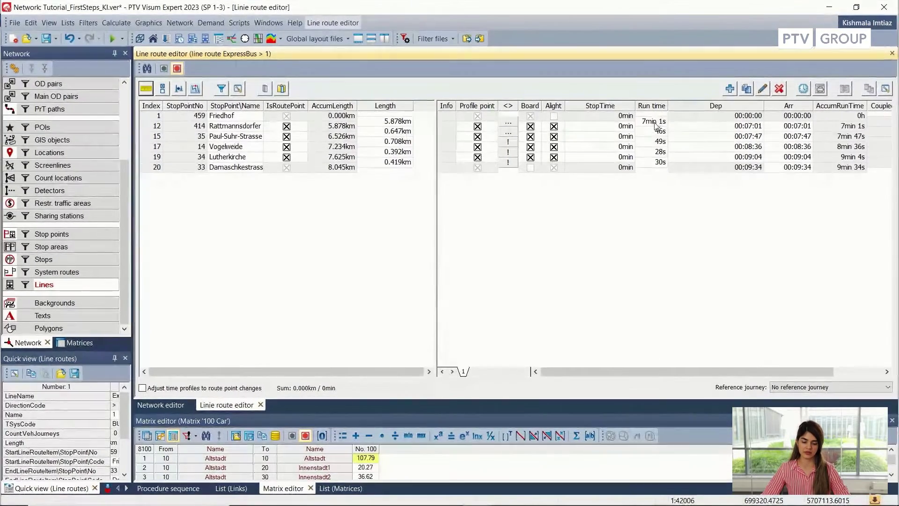
pyautogui.doubleClick(652, 123)
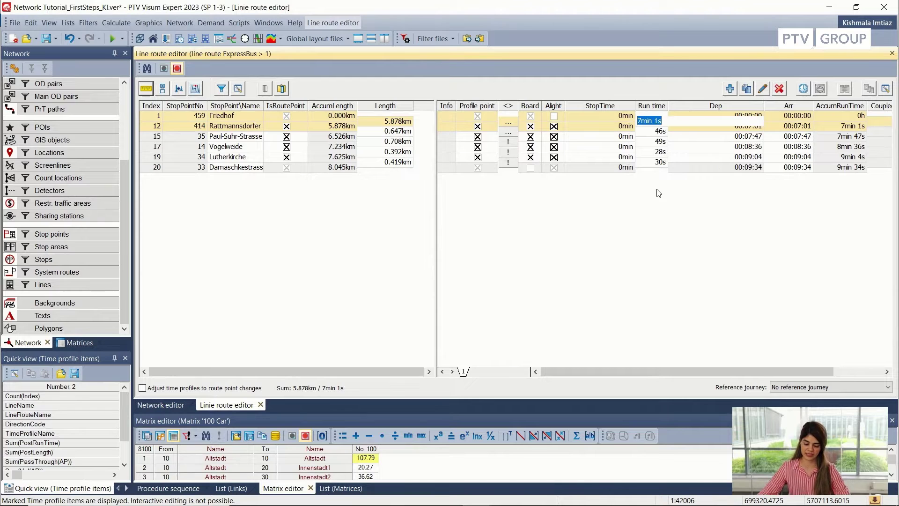
pyautogui.write('7min')
pyautogui.press('Return')
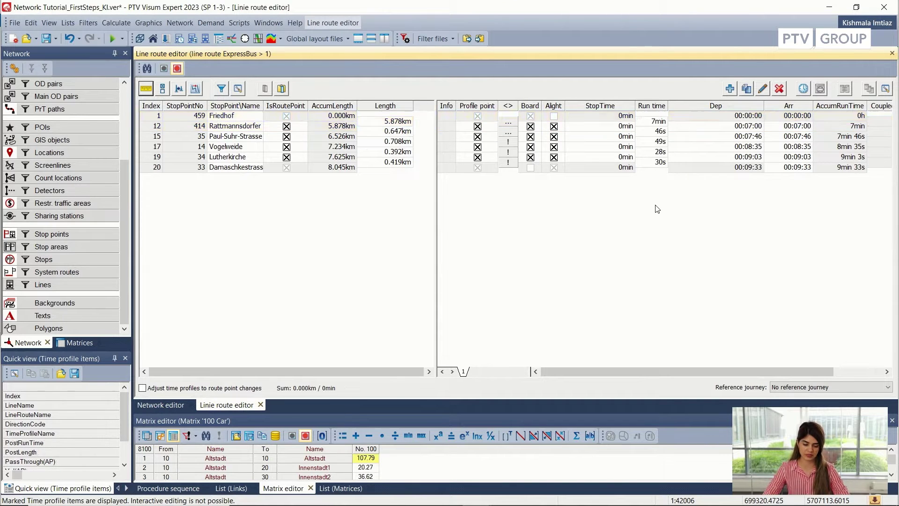
# - Set the run times of the four remaining sections from Rattmannsdorfer to the final stop to 1min each
pyautogui.doubleClick(650, 131)
pyautogui.write('1min')
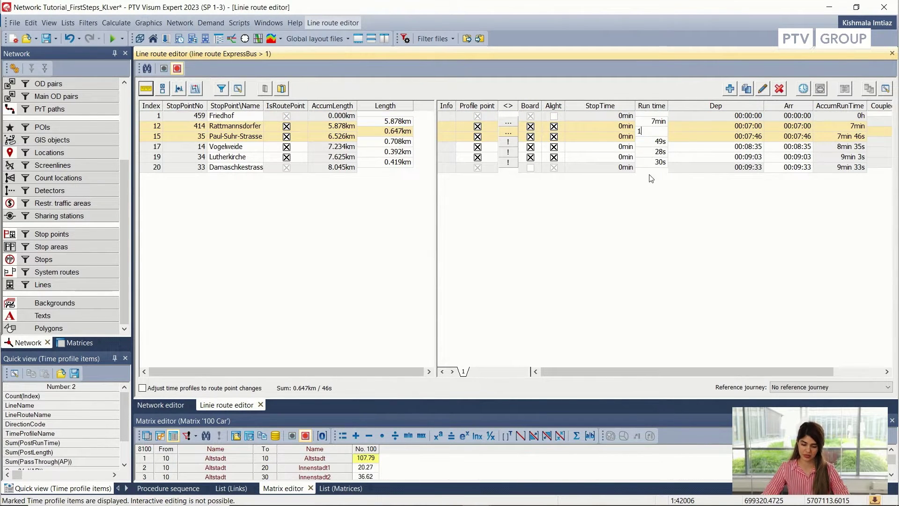
pyautogui.press('Return')
pyautogui.doubleClick(651, 144)
pyautogui.write('1min')
pyautogui.press('Return')
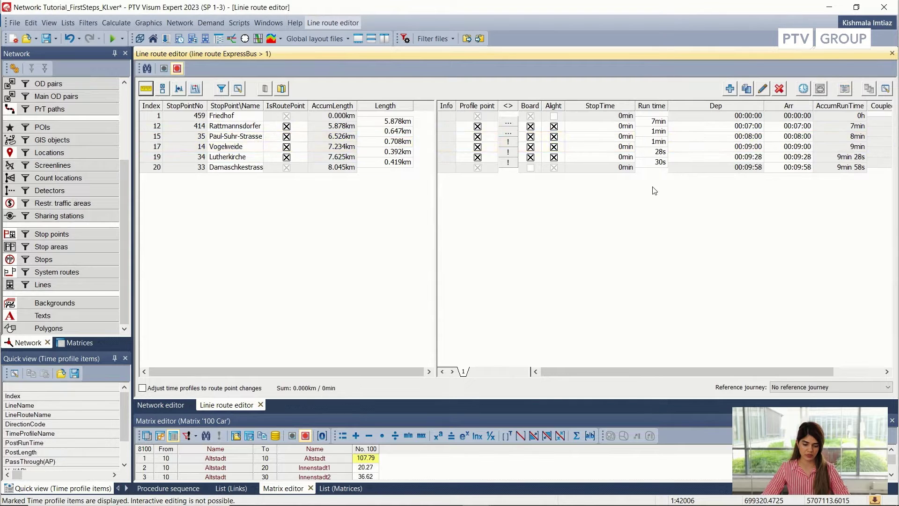
pyautogui.write('1min')
pyautogui.press('Return')
pyautogui.write('1min')
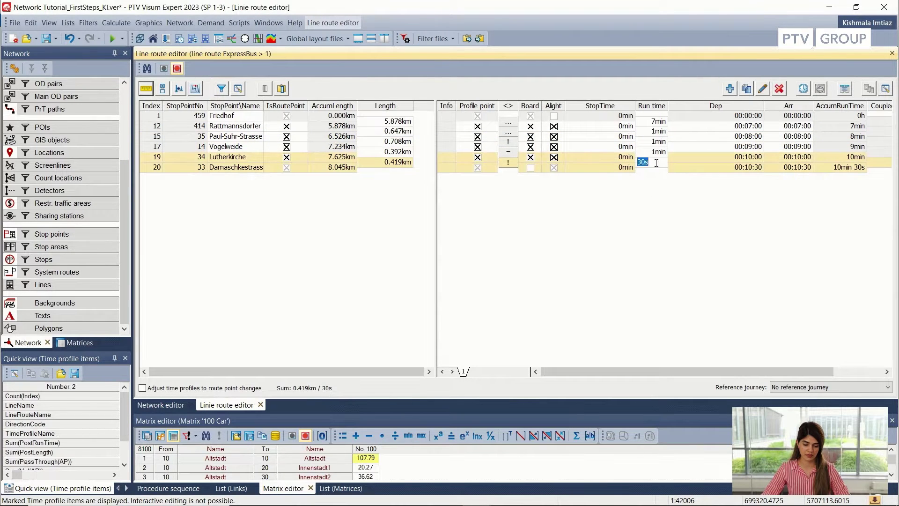
pyautogui.press('Return')
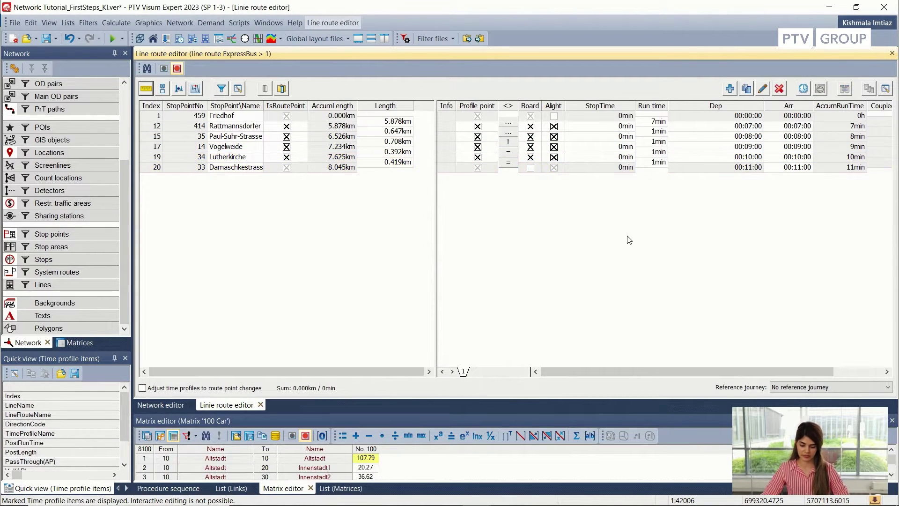
# - Open the return ExpressBus line route (direction <) for line route editing
pyautogui.click(175, 404)
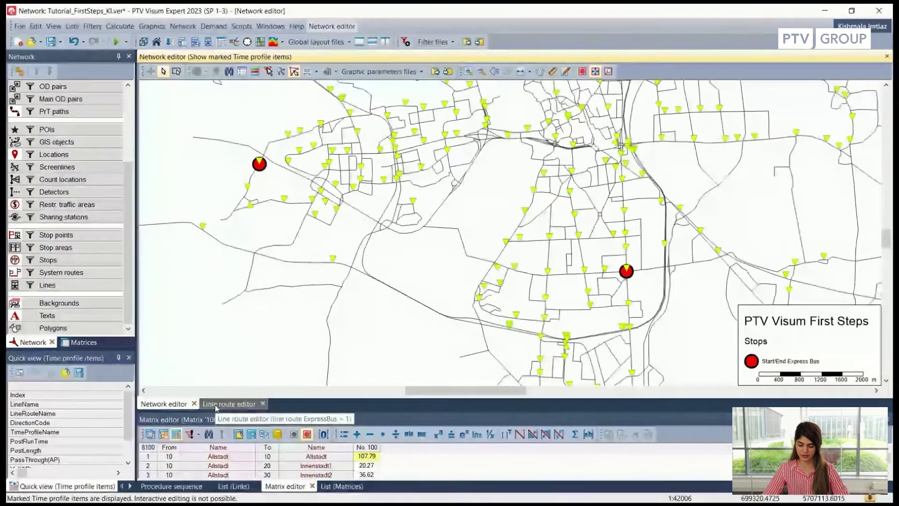
pyautogui.click(216, 405)
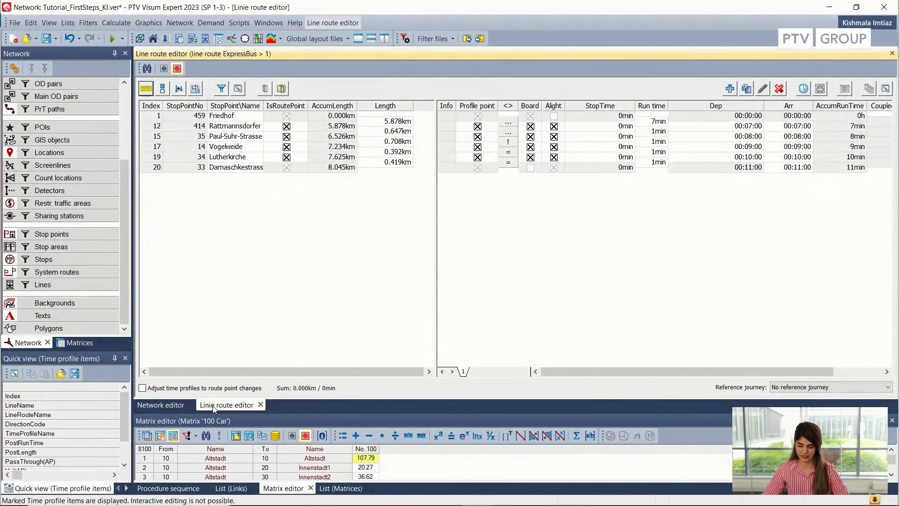
pyautogui.click(174, 405)
pyautogui.click(63, 284)
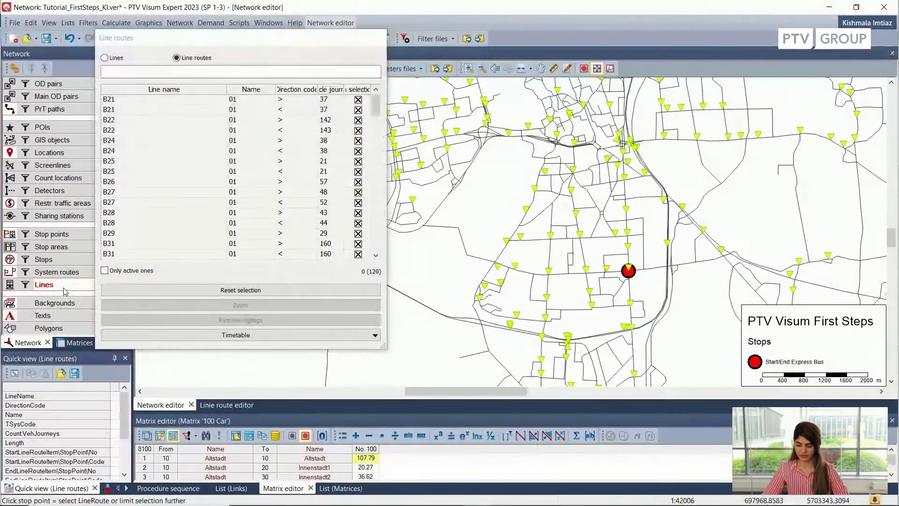
pyautogui.scroll(-7, 188, 166)
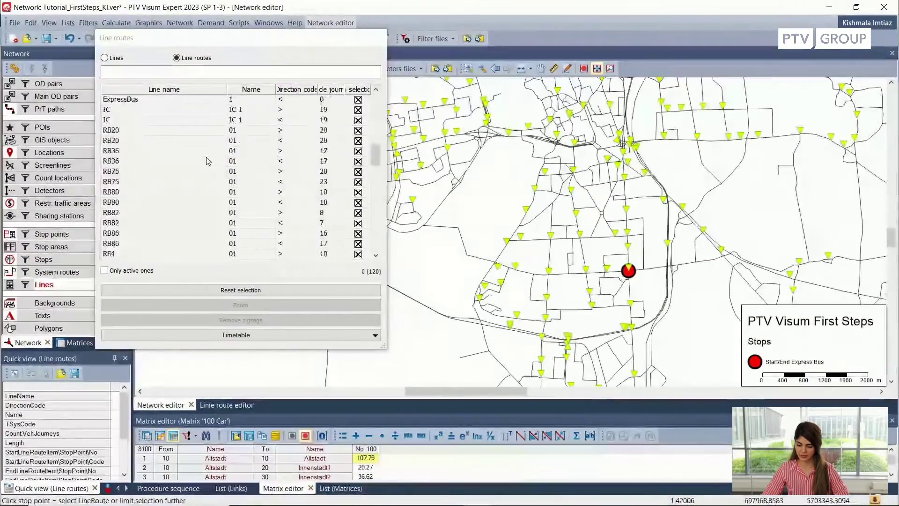
pyautogui.click(188, 162)
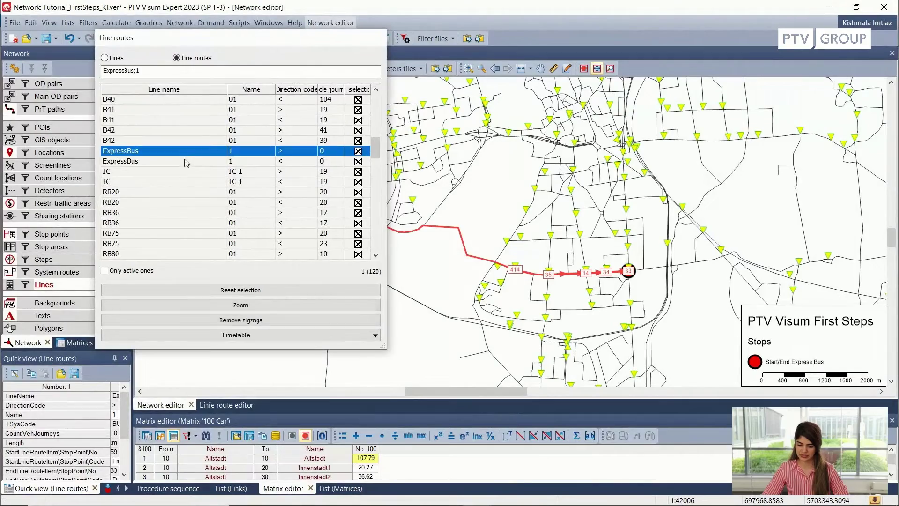
pyautogui.doubleClick(187, 162)
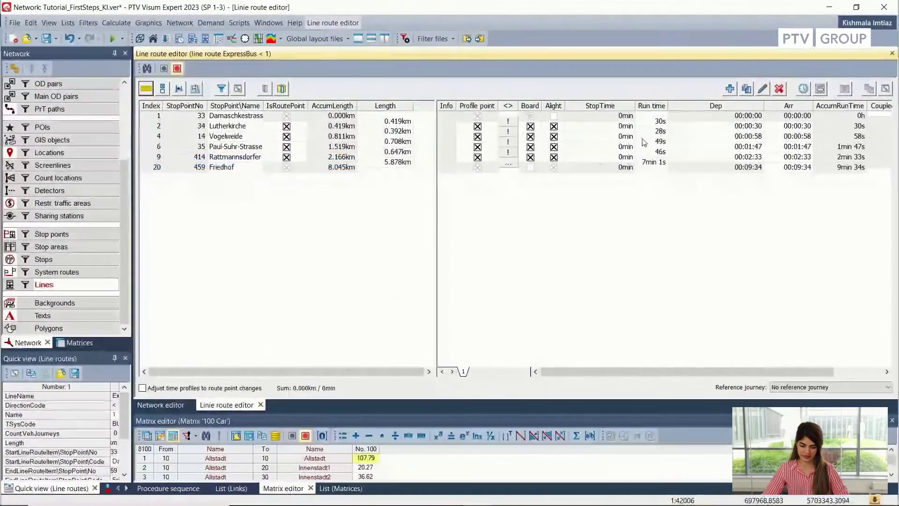
# - Set the run times of the four return-route sections from Damaschkestrasse to Rattmannsdorfer to 1min each
pyautogui.doubleClick(657, 123)
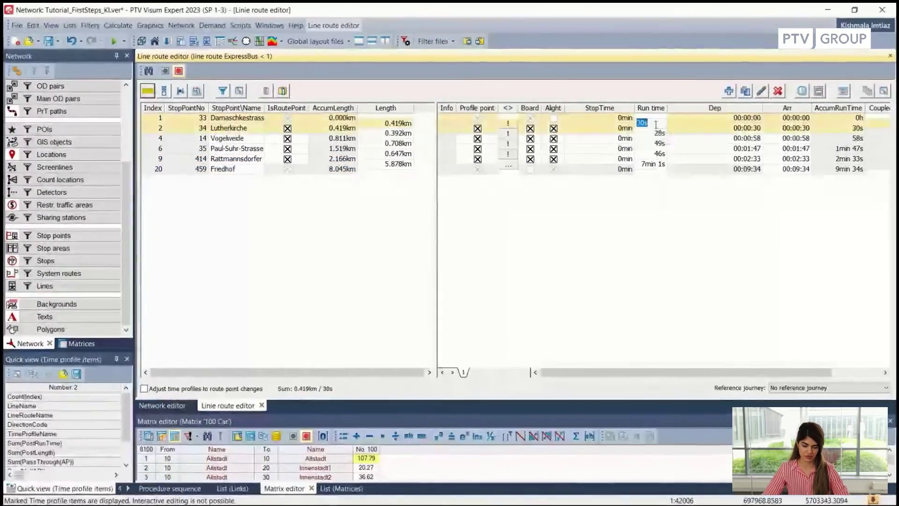
pyautogui.write('1')
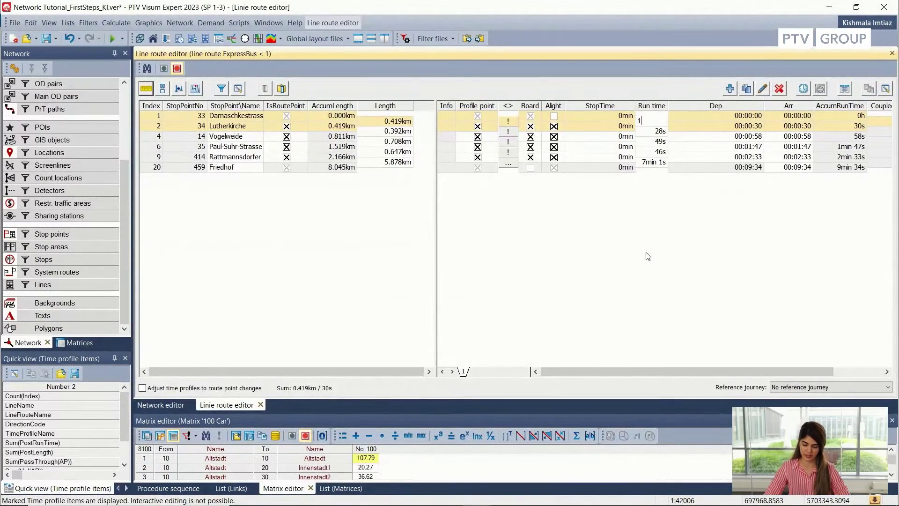
pyautogui.click(649, 266)
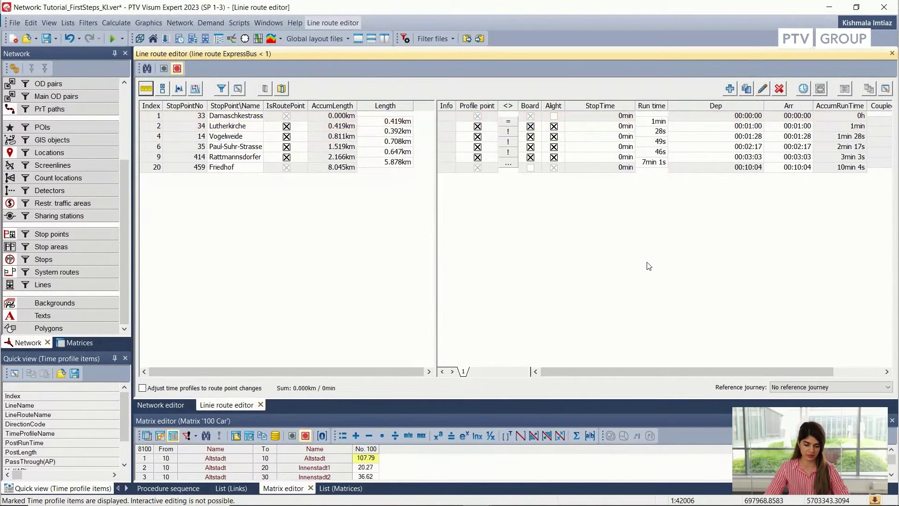
pyautogui.click(657, 131)
pyautogui.doubleClick(658, 131)
pyautogui.write('1')
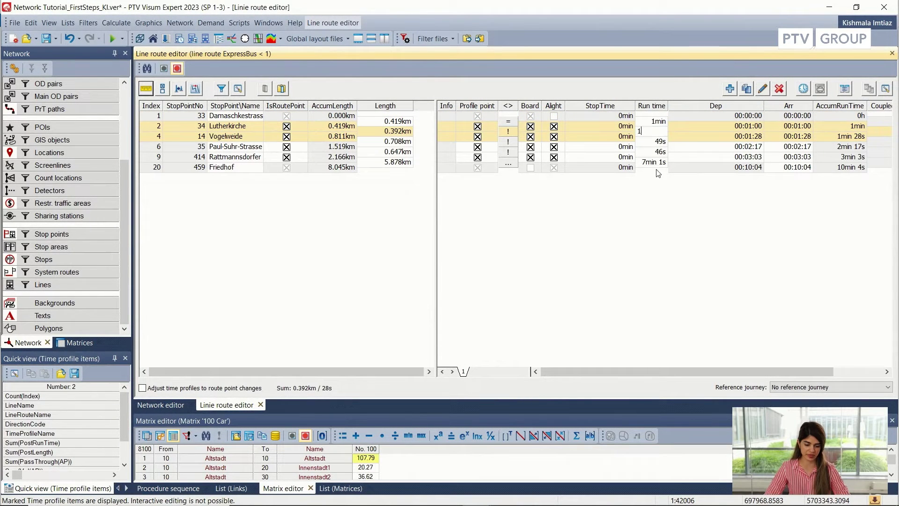
pyautogui.press('Return')
pyautogui.doubleClick(658, 142)
pyautogui.write('1')
pyautogui.click(659, 152)
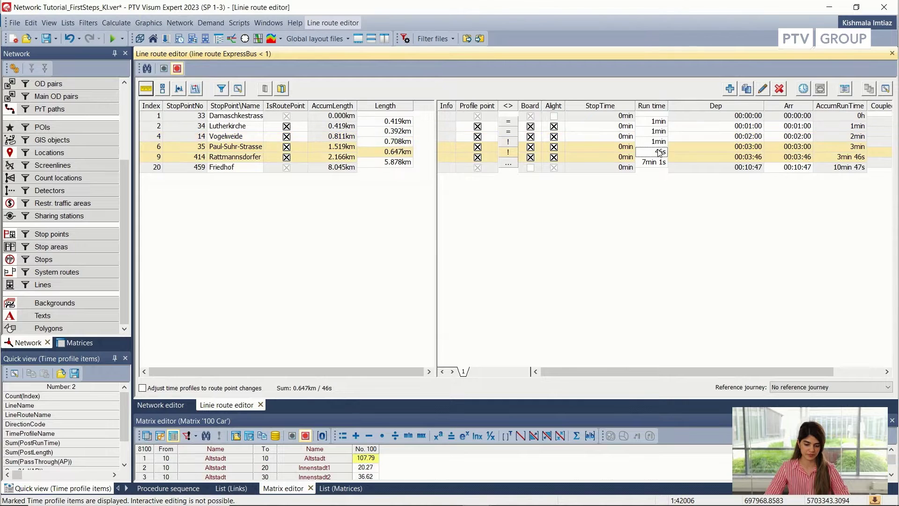
pyautogui.doubleClick(659, 152)
pyautogui.write('1')
pyautogui.press('Return')
# - Set the return route's run time from Rattmannsdorfer to Friedhof to 7min
pyautogui.click(659, 162)
pyautogui.doubleClick(659, 162)
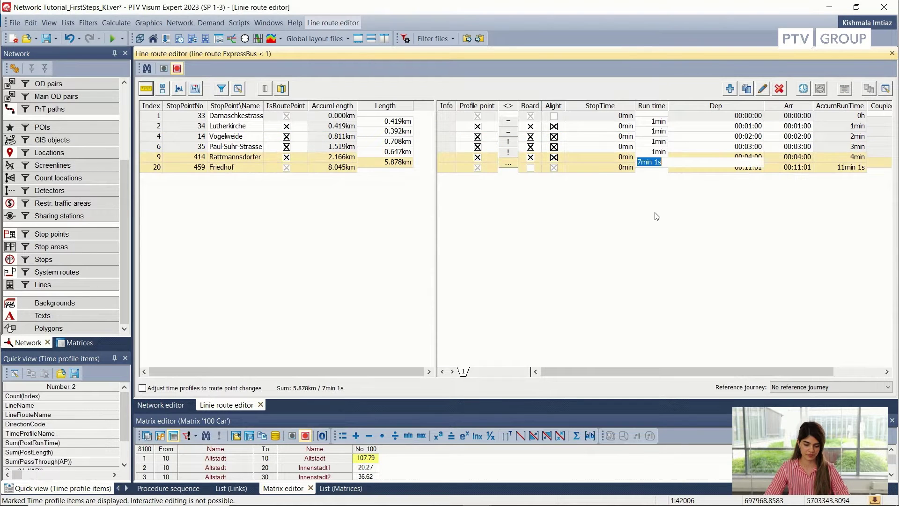
pyautogui.write('7')
pyautogui.press('Return')
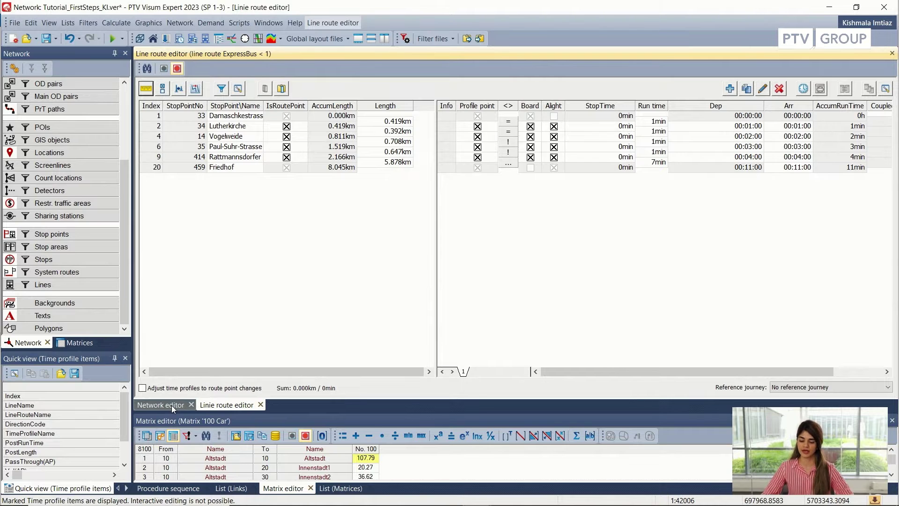
# - Open the tabular timetable for both ExpressBus line routes, outbound and return
pyautogui.click(171, 406)
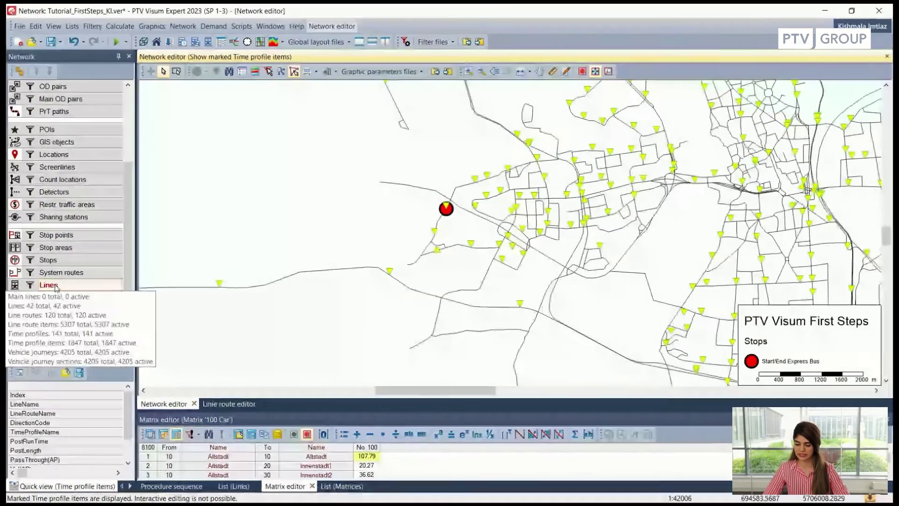
pyautogui.click(52, 286)
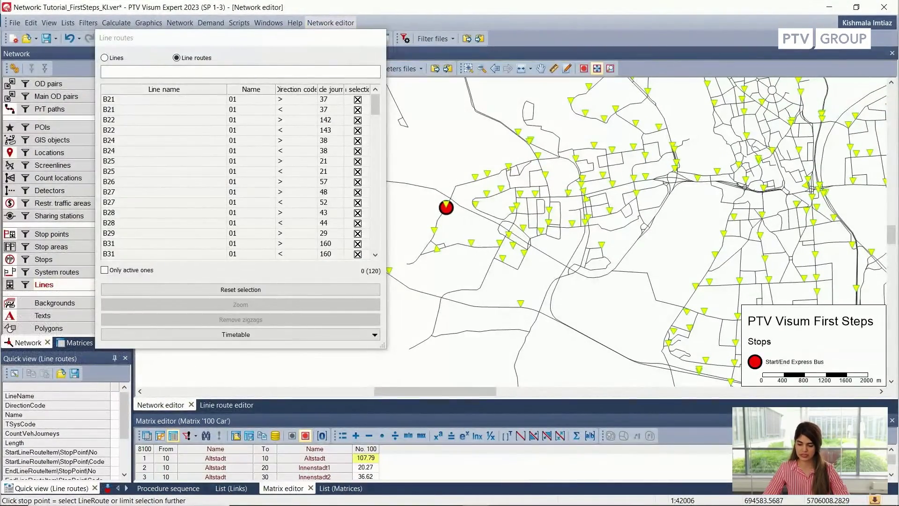
pyautogui.moveTo(302, 46); pyautogui.dragTo(513, 43)
pyautogui.scroll(-10, 435, 168)
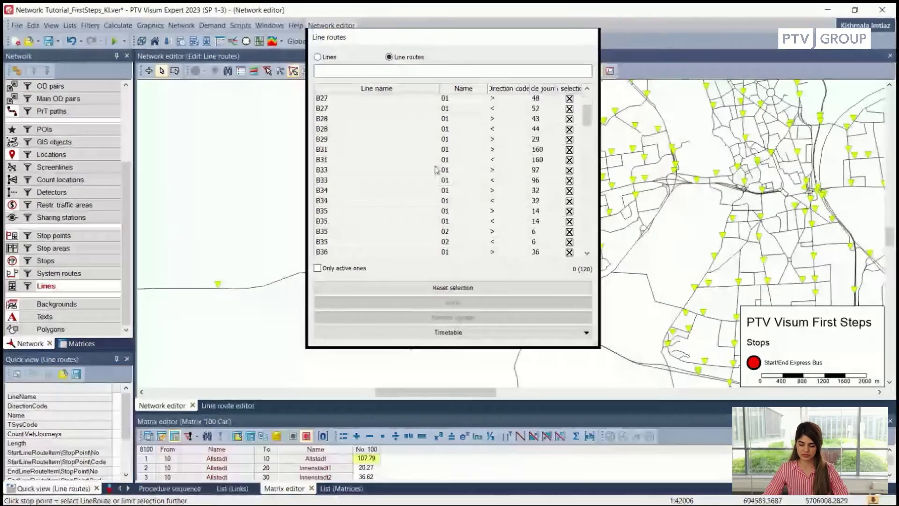
pyautogui.click(387, 118)
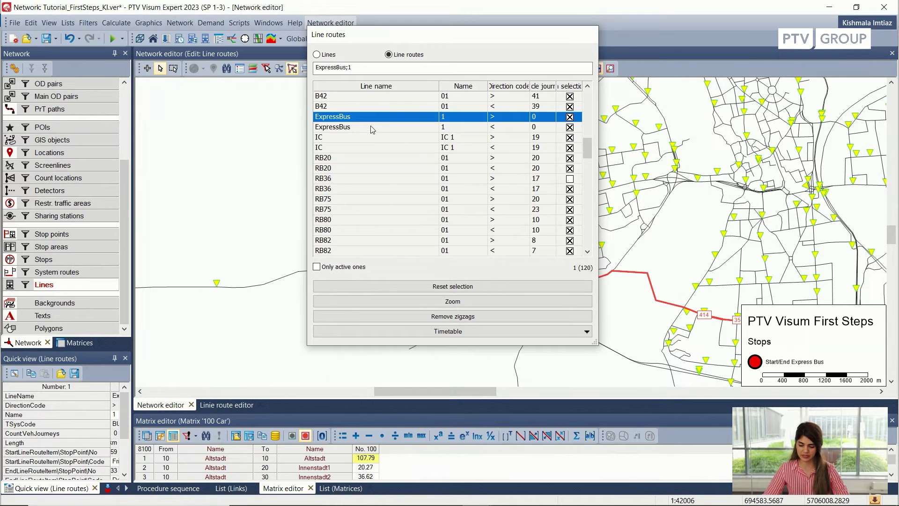
pyautogui.keyDown('ctrl'); pyautogui.click(373, 128); pyautogui.keyUp('ctrl')
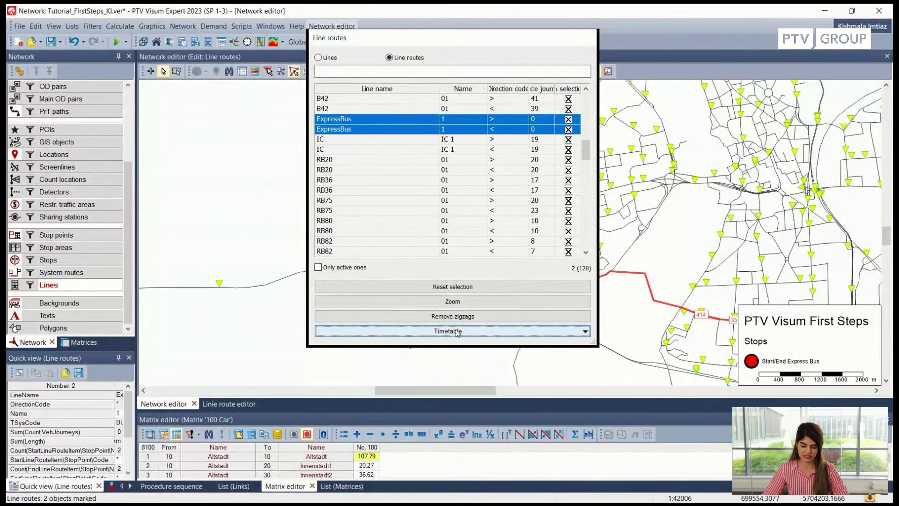
pyautogui.click(422, 331)
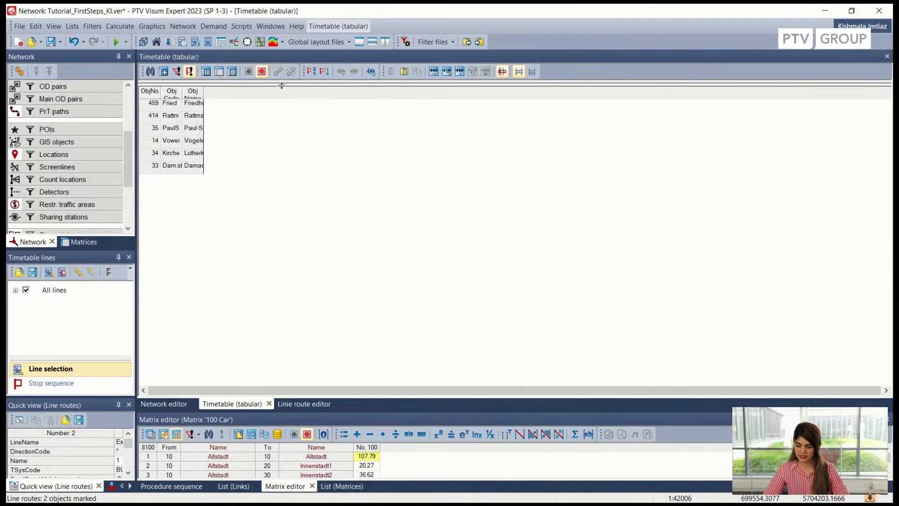
# - Enlarge the vehicle journey sections area of the timetable and widen the ObjName and ObjCode columns to show their full text
pyautogui.moveTo(282, 84); pyautogui.dragTo(283, 194)
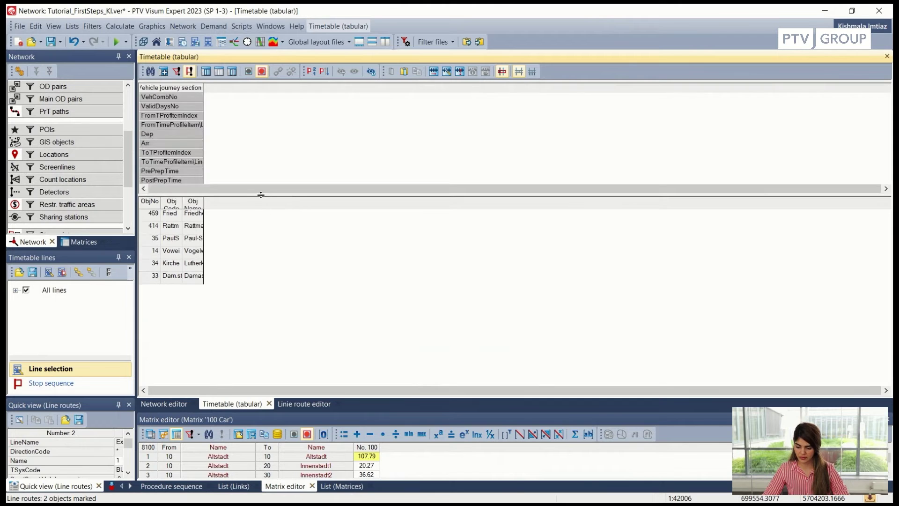
pyautogui.doubleClick(204, 199)
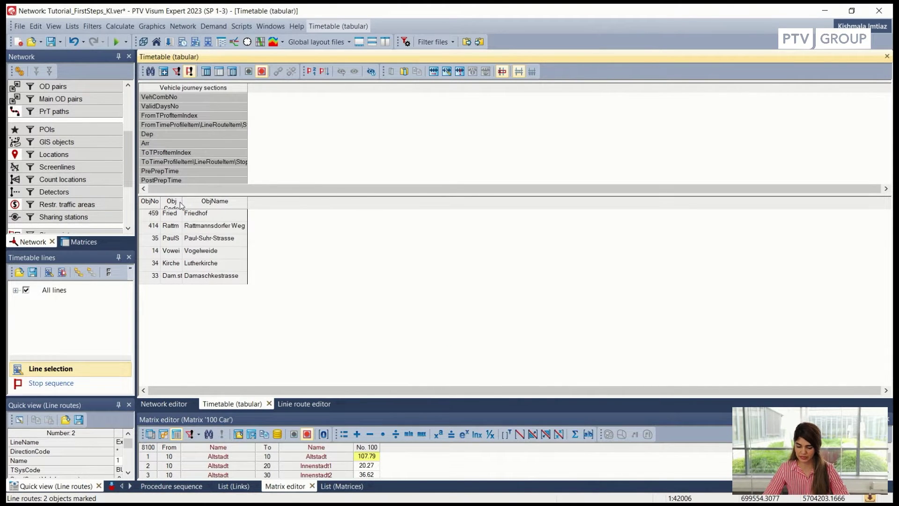
pyautogui.moveTo(182, 205); pyautogui.dragTo(214, 207)
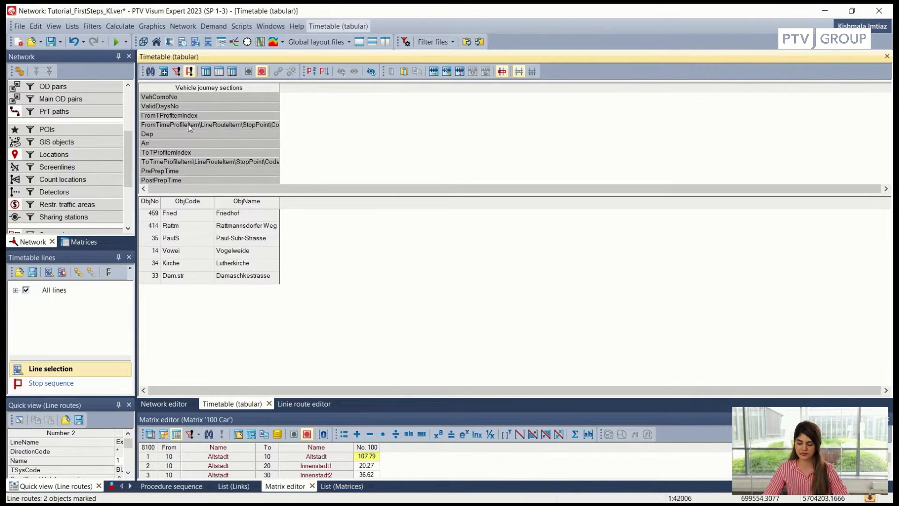
# - Start creating vehicle journeys for ExpressBus route 1 in direction > and enable the creation of regular services
pyautogui.click(165, 74)
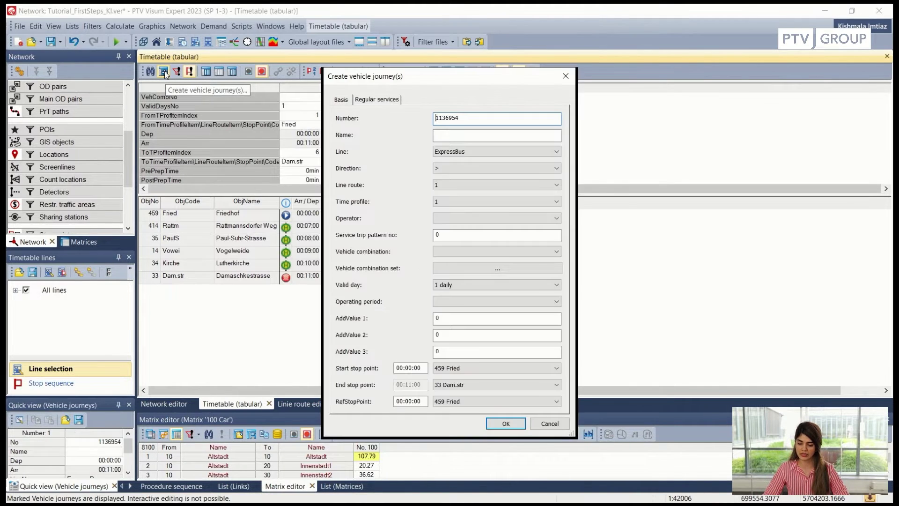
pyautogui.moveTo(470, 81); pyautogui.dragTo(458, 50)
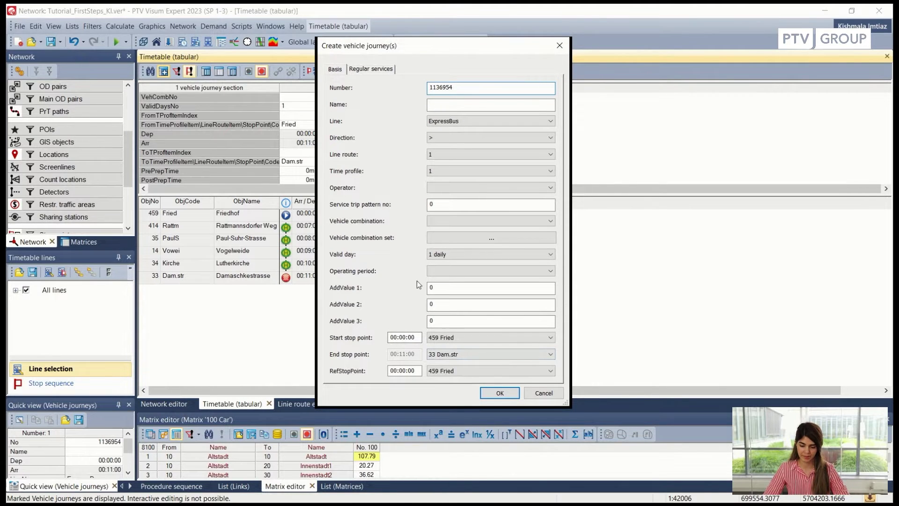
pyautogui.click(369, 70)
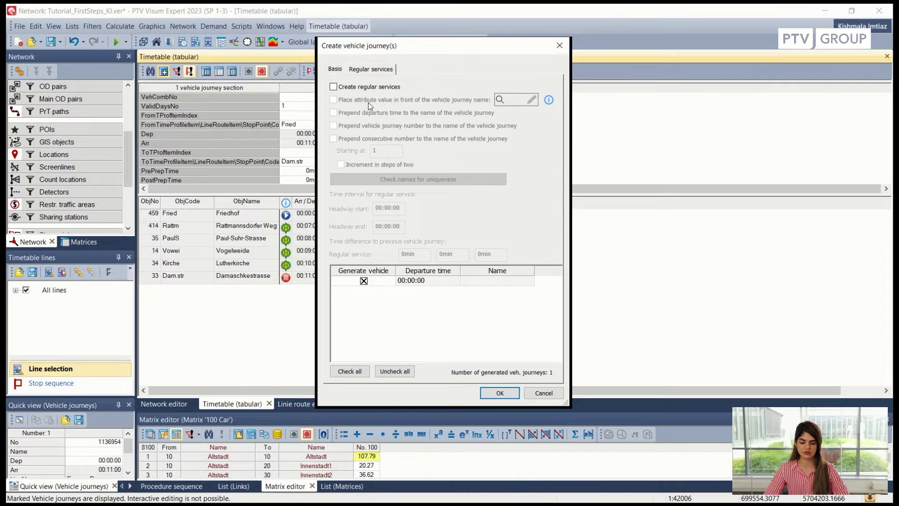
pyautogui.click(333, 87)
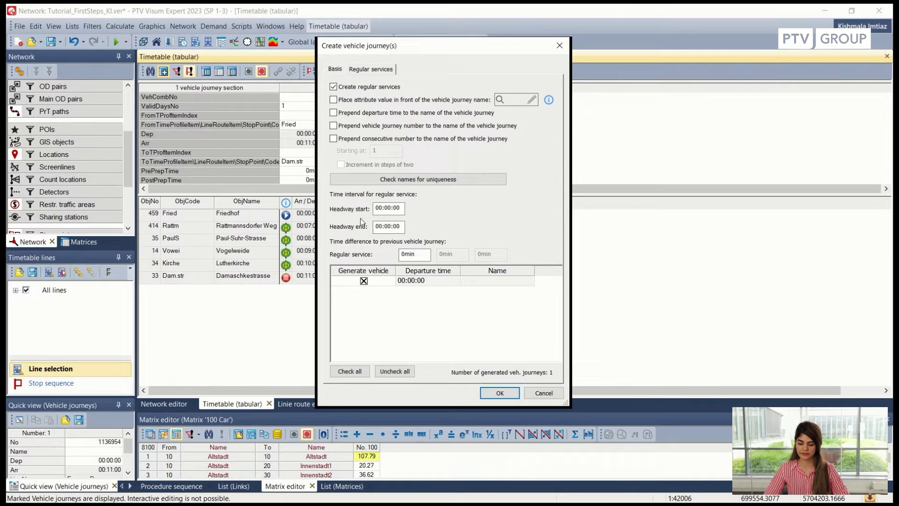
# - Set the regular service's headway from 06:00:00 to 22:00:00 with a 5min interval and review the generated departure times
pyautogui.click(383, 208)
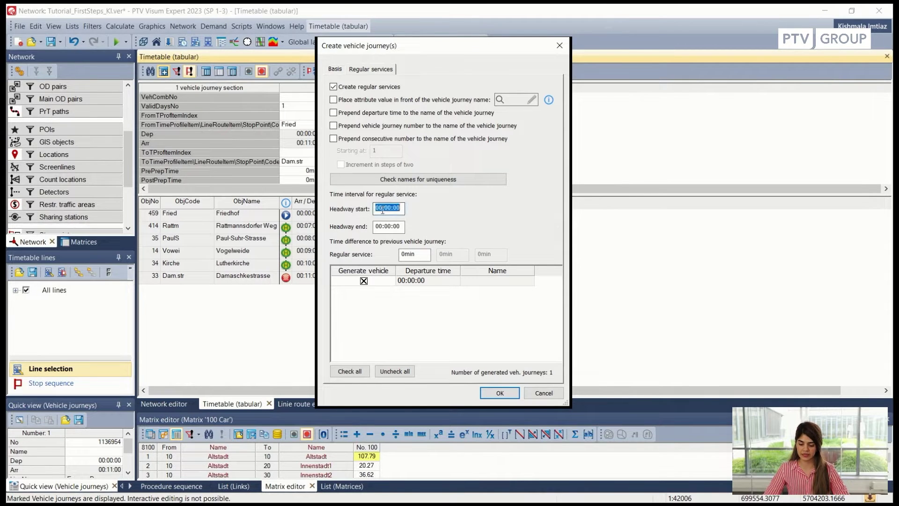
pyautogui.write('06')
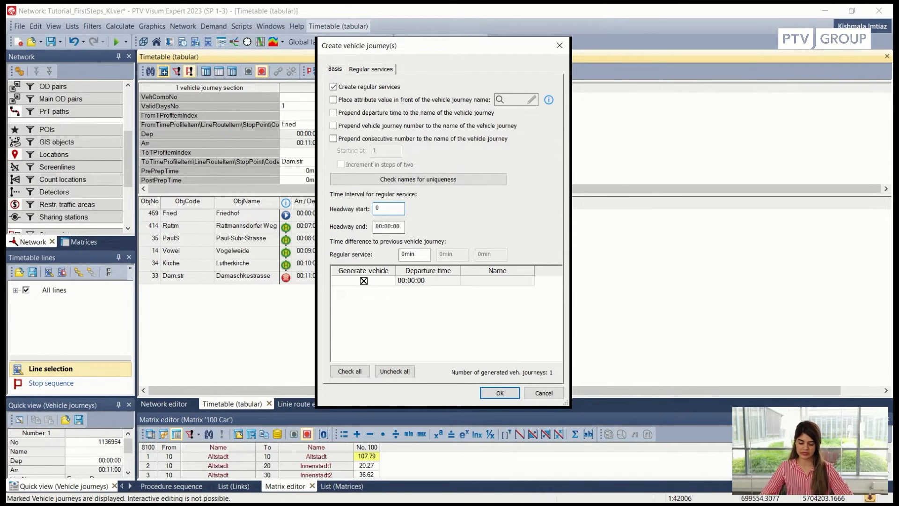
pyautogui.click(382, 230)
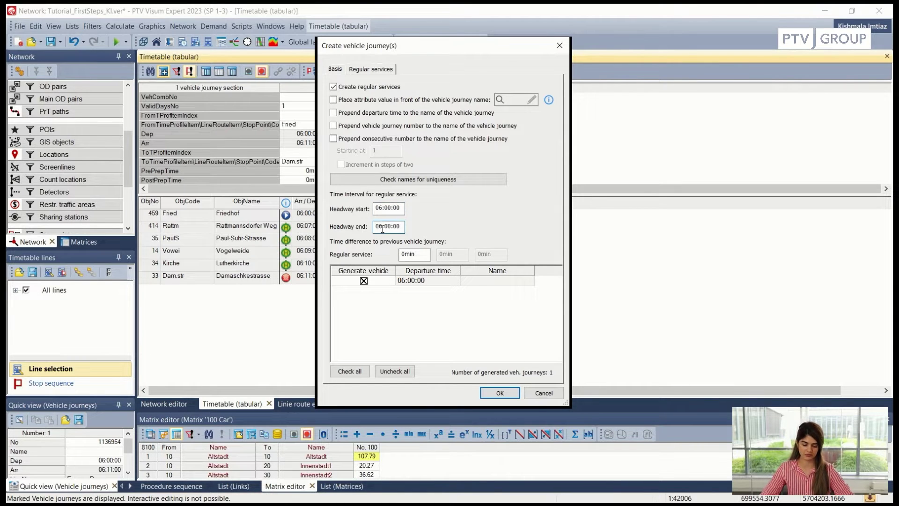
pyautogui.write('22')
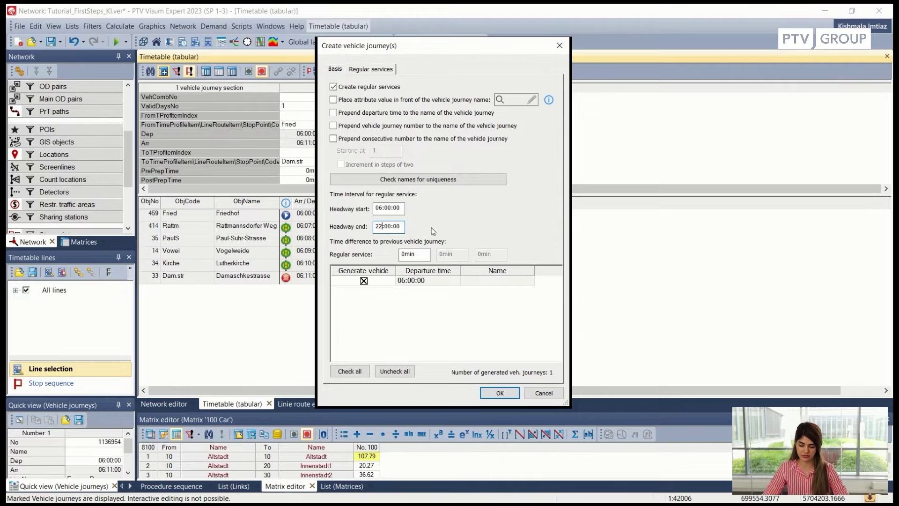
pyautogui.click(406, 254)
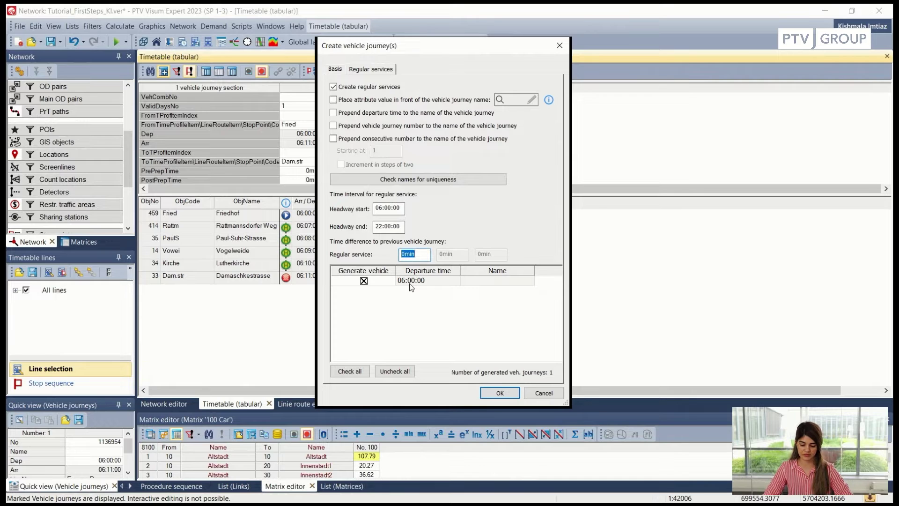
pyautogui.write('5')
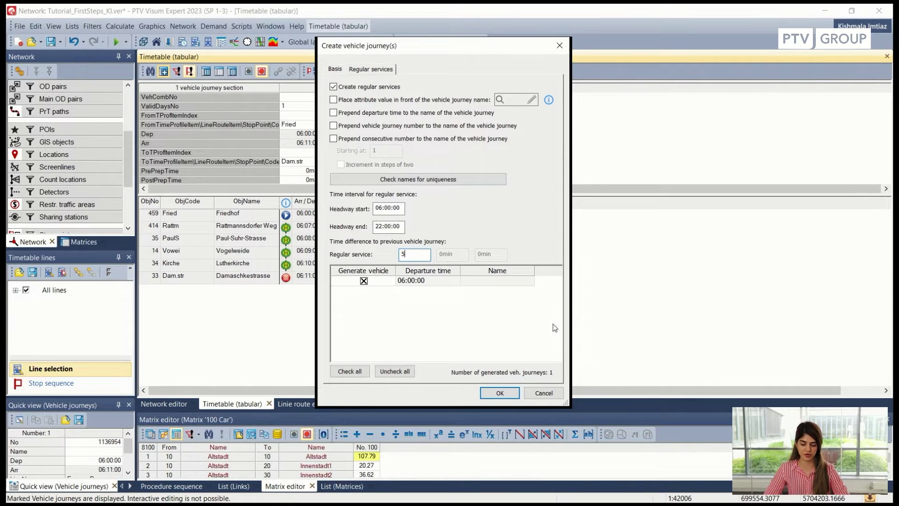
pyautogui.click(542, 312)
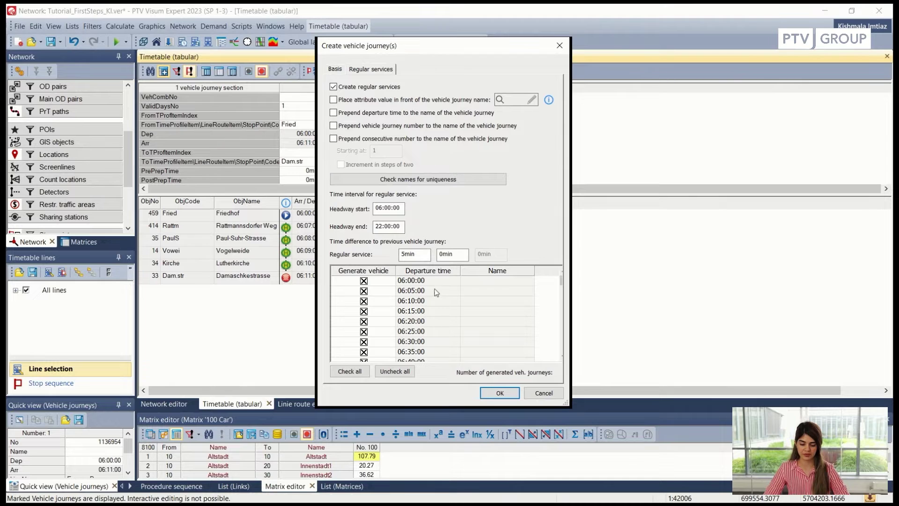
pyautogui.scroll(-16, 436, 293)
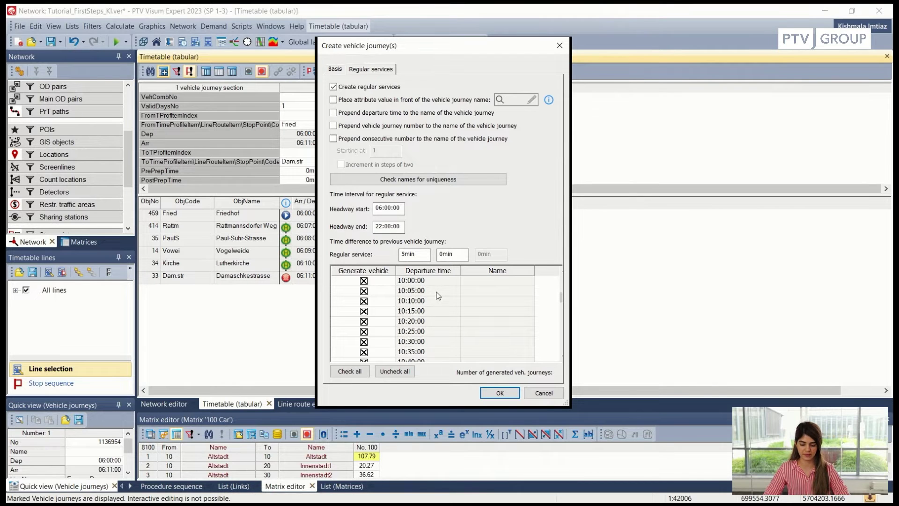
pyautogui.scroll(10, 438, 295)
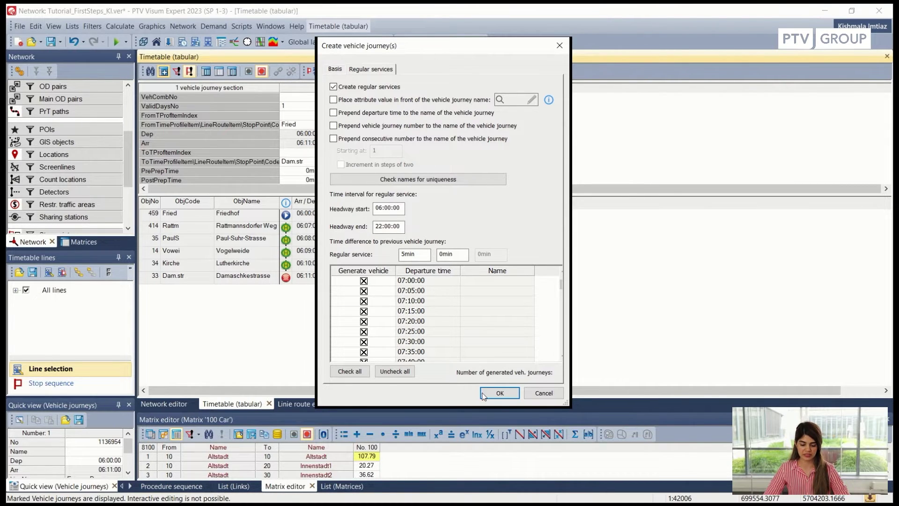
# - Generate the regular outbound ExpressBus vehicle journeys and check the departure times of the first journeys in the timetable
pyautogui.click(499, 393)
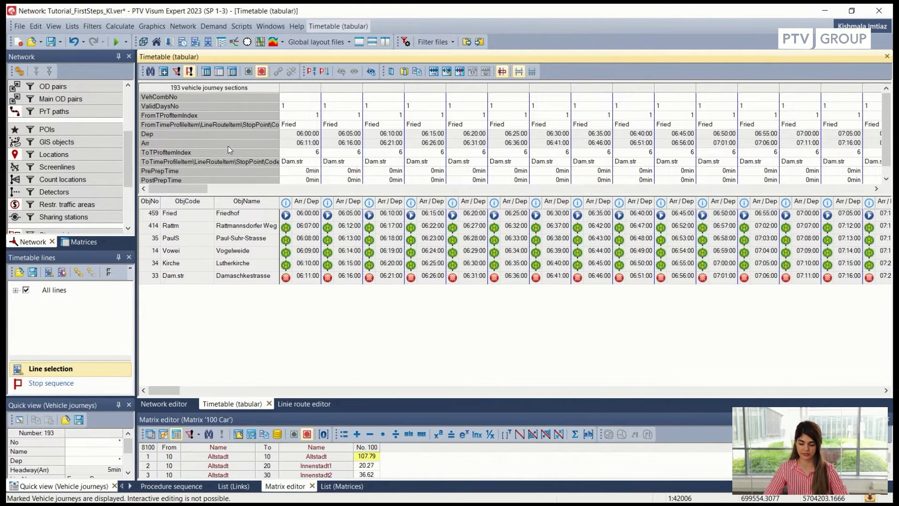
pyautogui.click(299, 89)
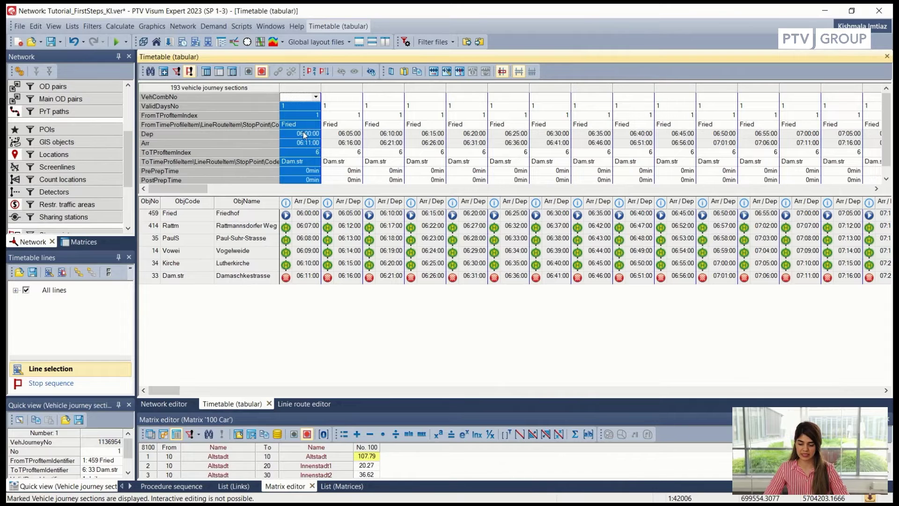
pyautogui.click(344, 136)
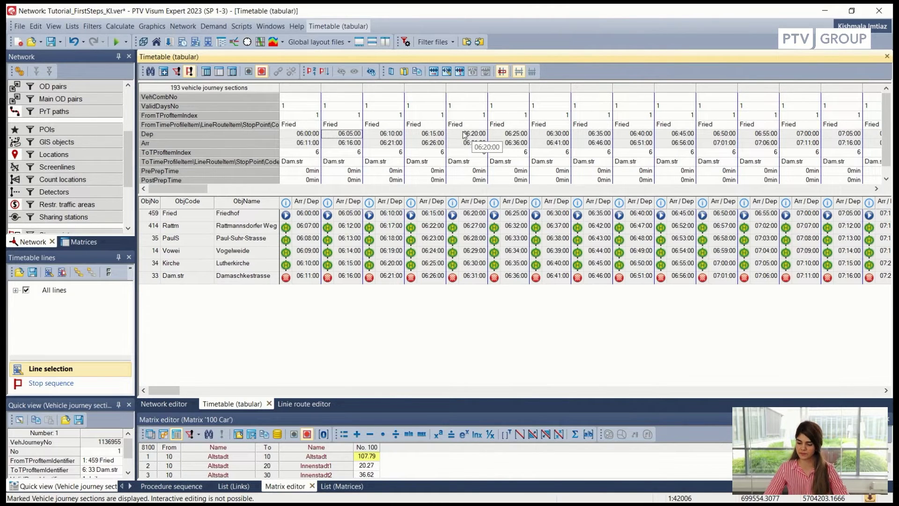
# - Start creating vehicle journeys for ExpressBus route 1 in the return direction < and enable the creation of regular services
pyautogui.click(163, 72)
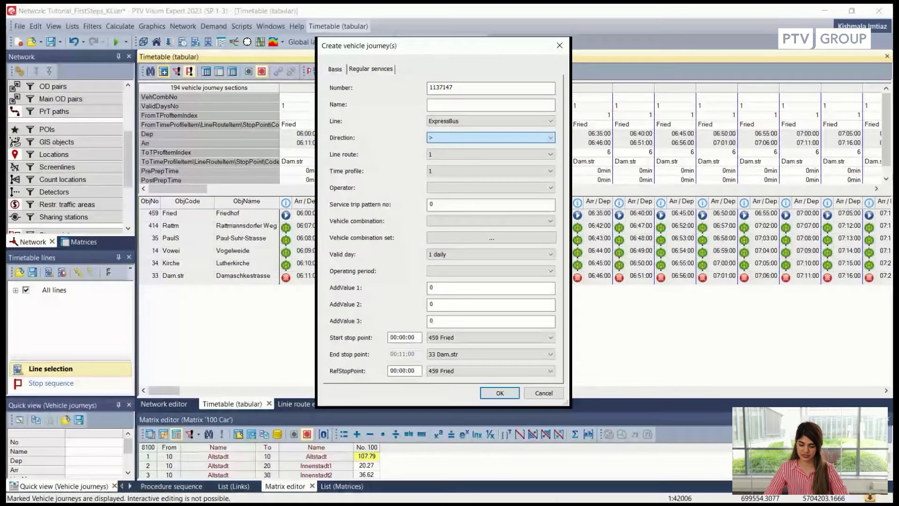
pyautogui.click(370, 69)
pyautogui.click(333, 87)
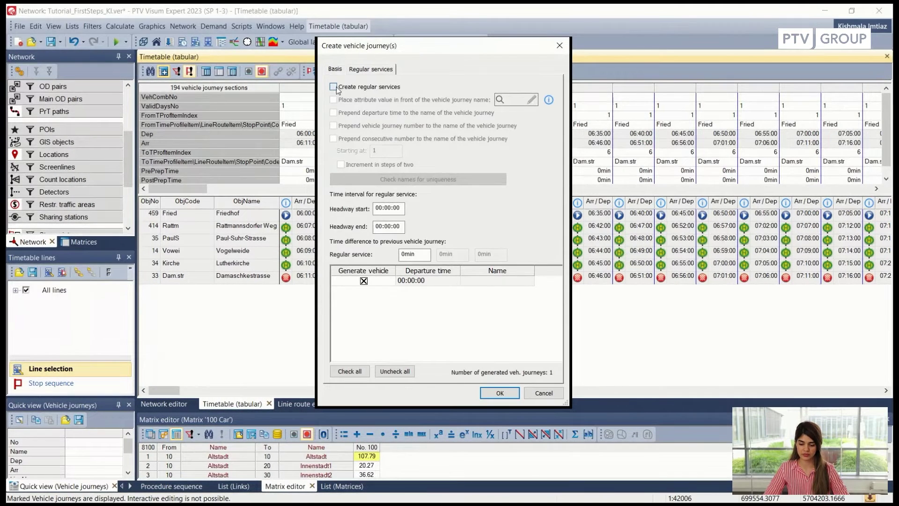
# - Set the return service's headway from 06:00:00 to 22:00:00 with a 5min interval and generate the vehicle journeys
pyautogui.click(389, 209)
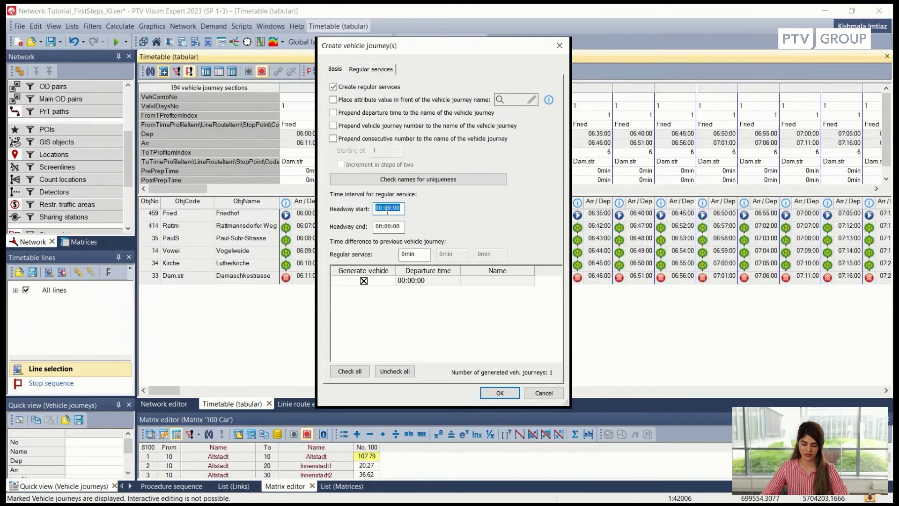
pyautogui.write('06')
pyautogui.click(387, 226)
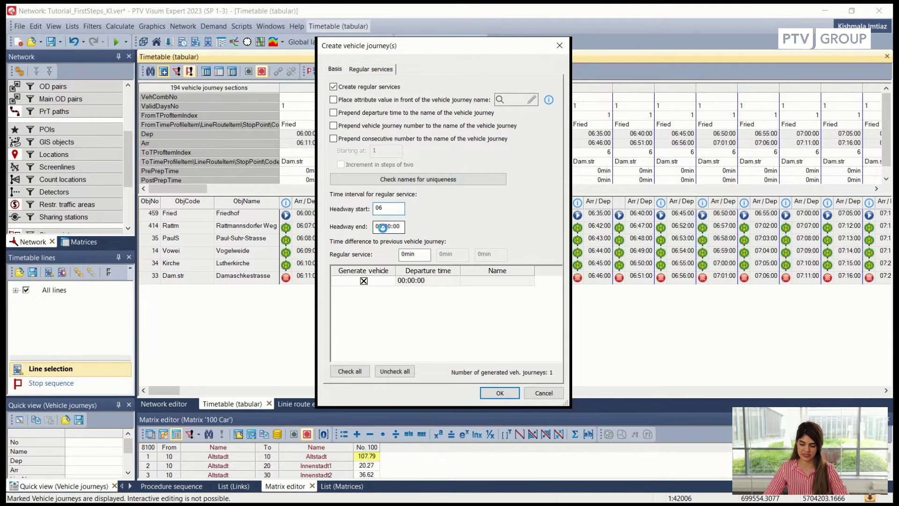
pyautogui.write('22')
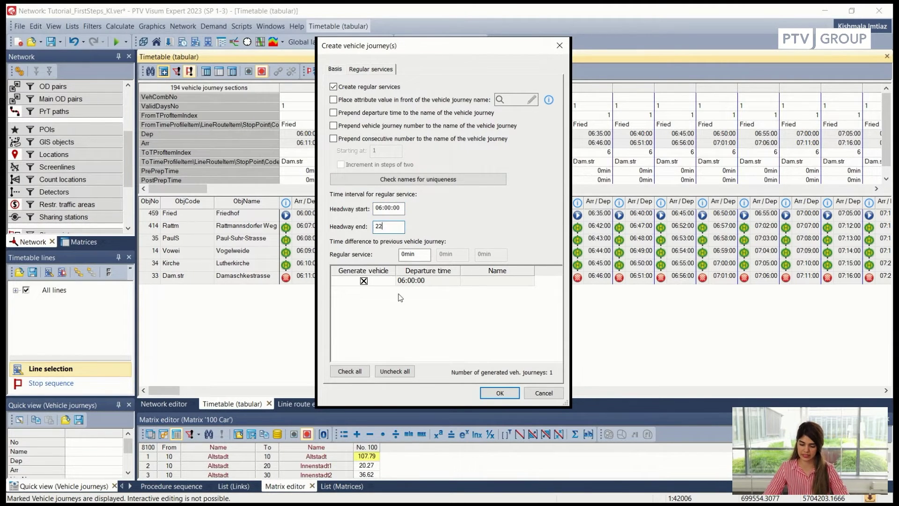
pyautogui.click(410, 256)
pyautogui.write('5')
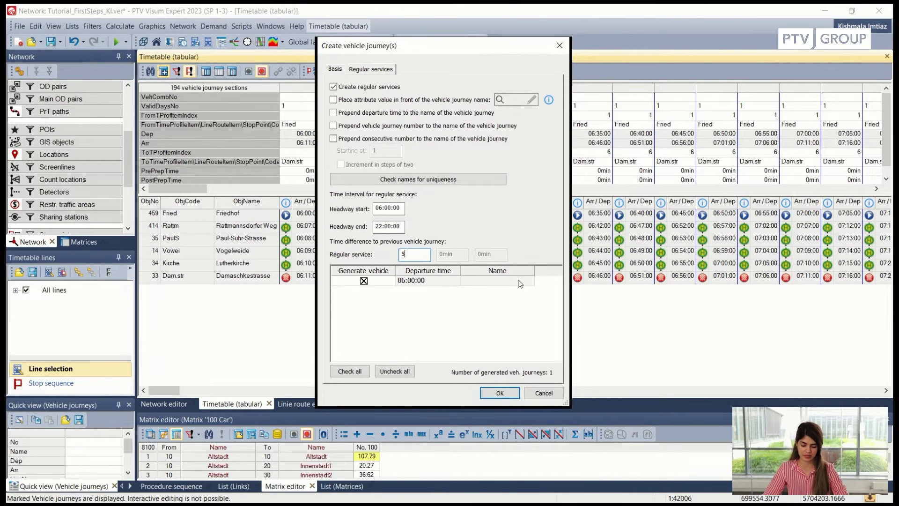
pyautogui.press('Tab')
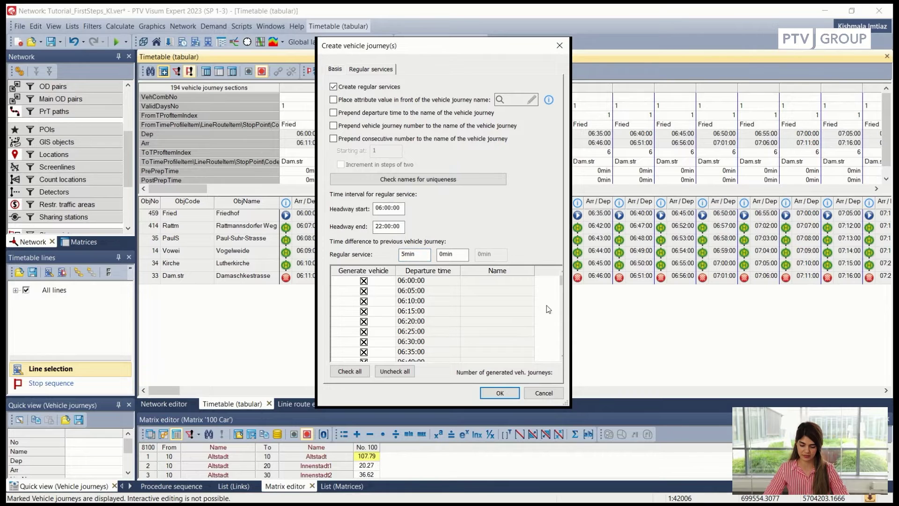
pyautogui.click(498, 392)
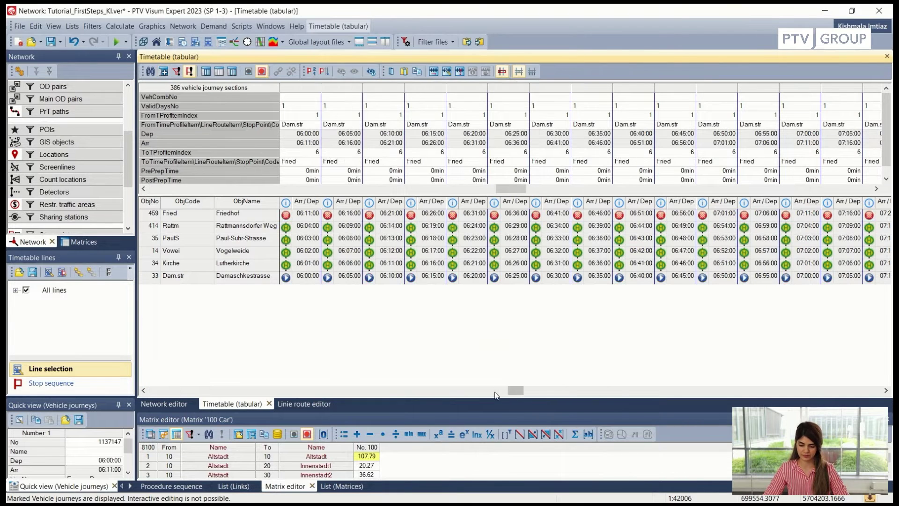
# - Show ExpressBus route 1 in direction > from the network's line routes list and enlarge the list to read the Vehicle journeys column
pyautogui.click(164, 403)
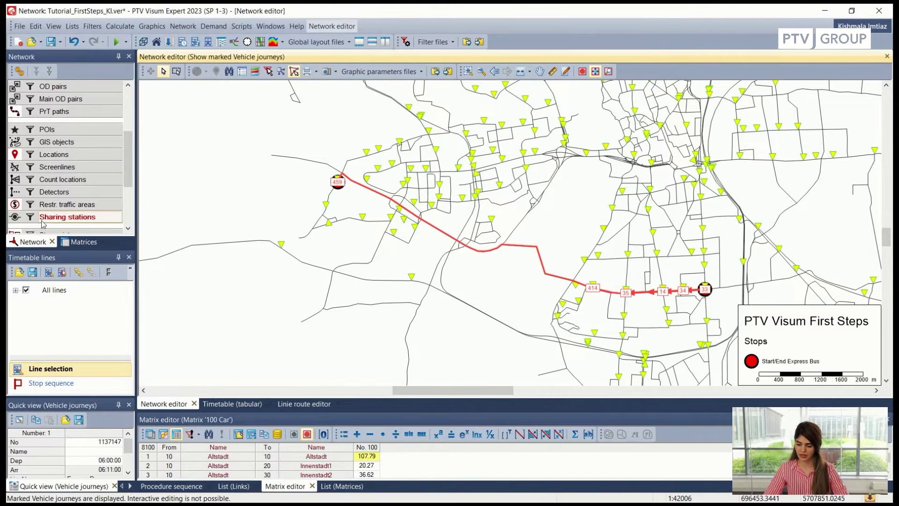
pyautogui.scroll(-3, 70, 206)
pyautogui.click(71, 186)
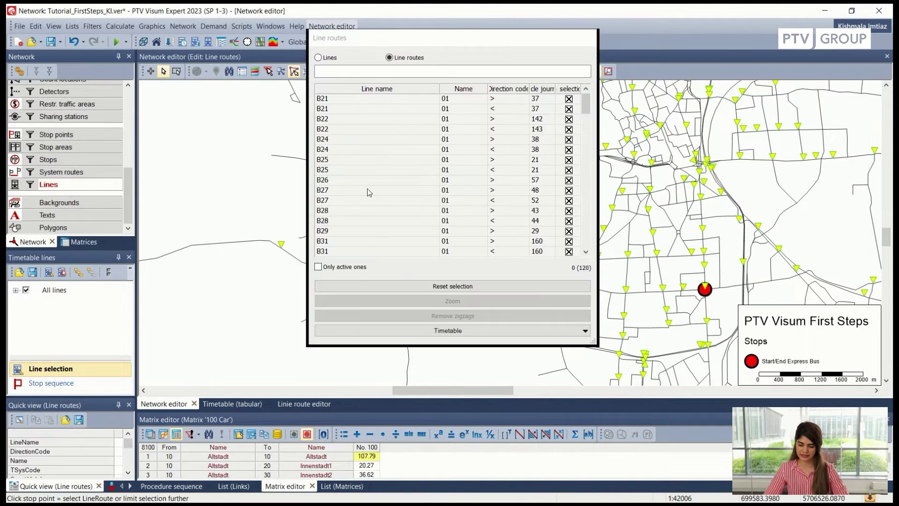
pyautogui.scroll(-8, 370, 190)
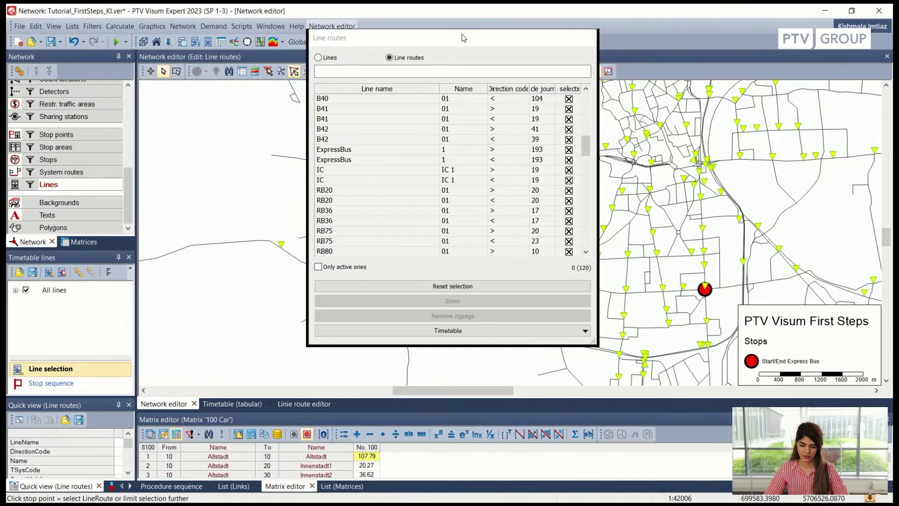
pyautogui.moveTo(462, 33); pyautogui.dragTo(357, 26)
pyautogui.click(226, 141)
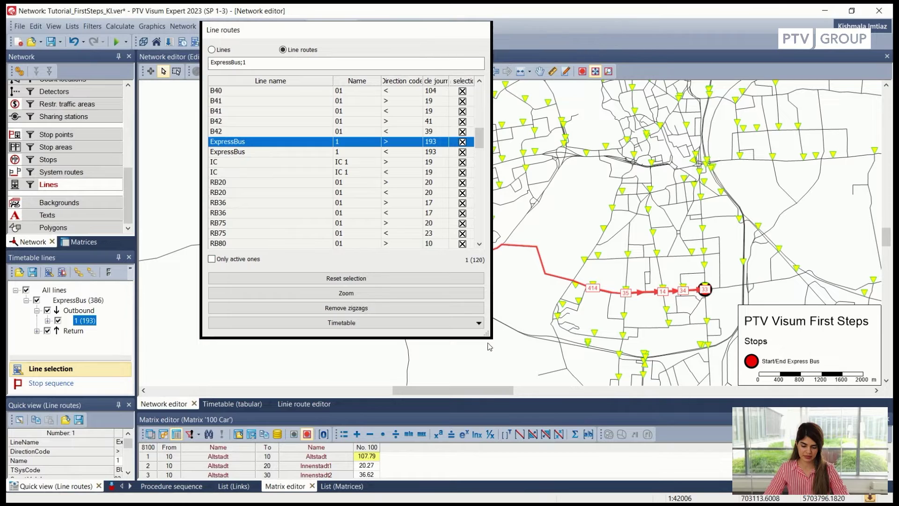
pyautogui.moveTo(486, 333); pyautogui.dragTo(607, 374)
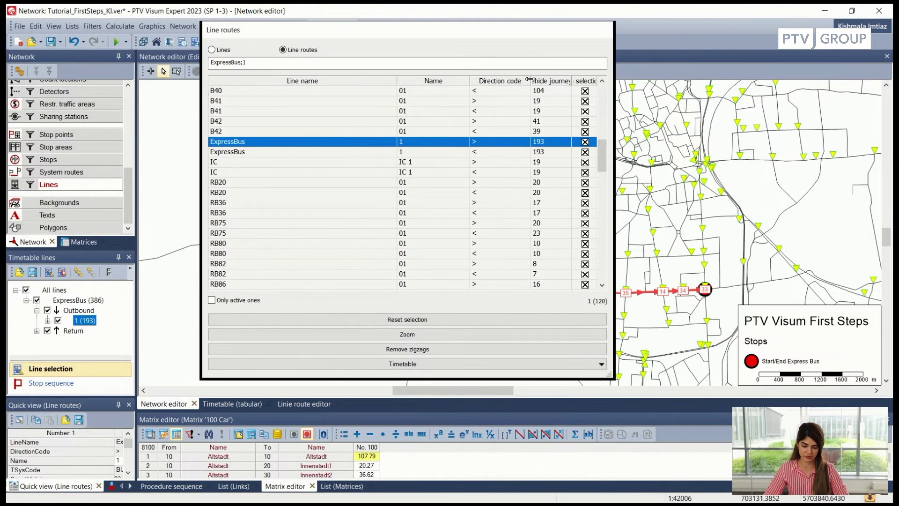
pyautogui.moveTo(529, 80); pyautogui.dragTo(510, 80)
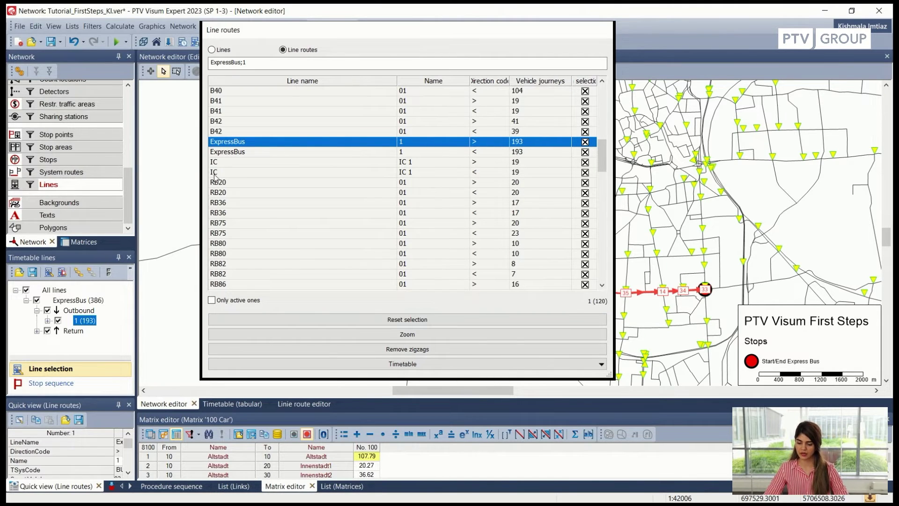
# - Leave the line routes list and make Links the active network object type
pyautogui.click(131, 183)
pyautogui.scroll(5, 130, 184)
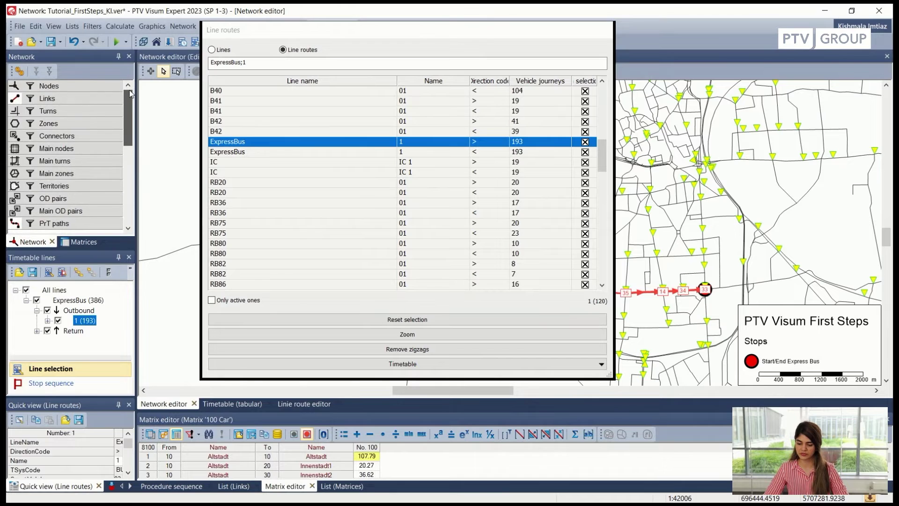
pyautogui.click(162, 178)
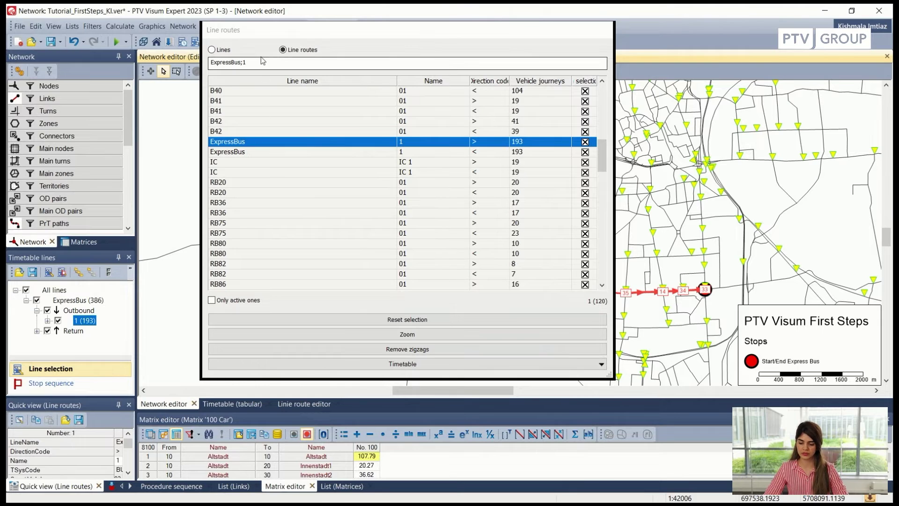
pyautogui.click(68, 104)
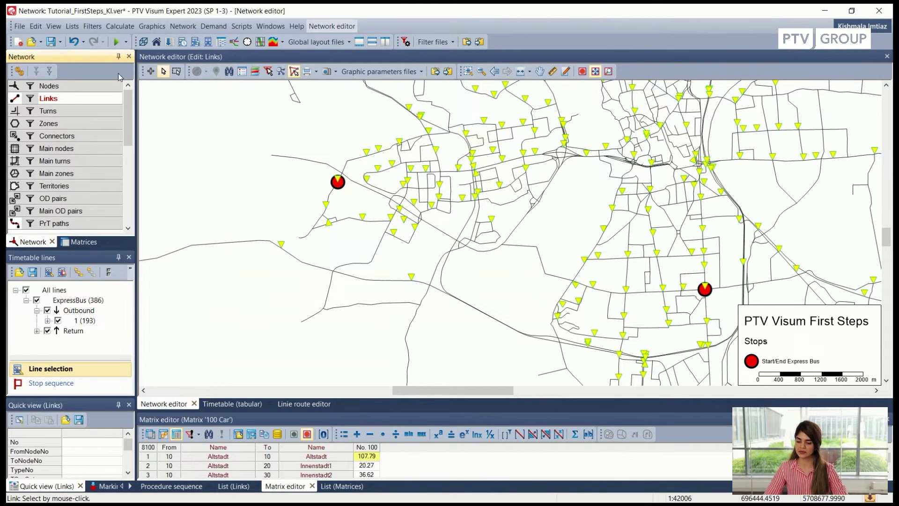
# - Open the procedure sequence, enlarge its area to show all procedures, and run the PrT and PuT assignments
pyautogui.click(123, 28)
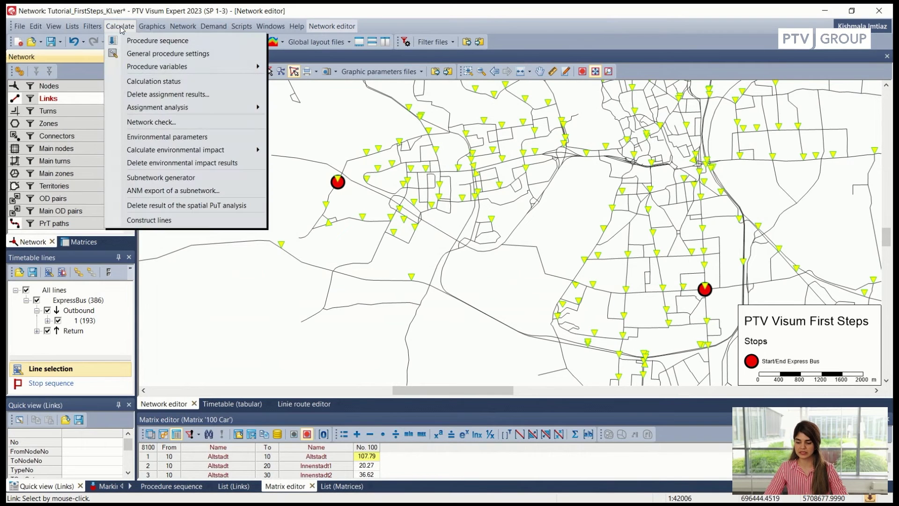
pyautogui.click(138, 42)
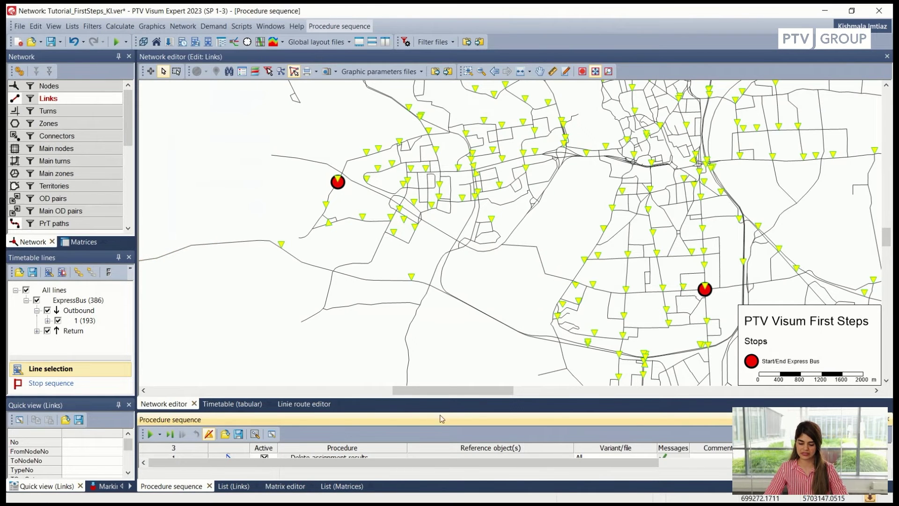
pyautogui.moveTo(448, 410); pyautogui.dragTo(452, 339)
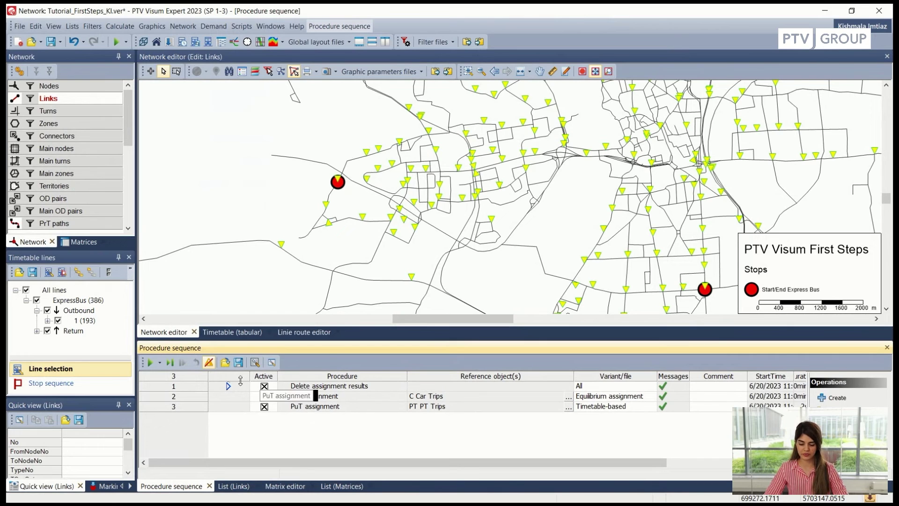
pyautogui.click(150, 362)
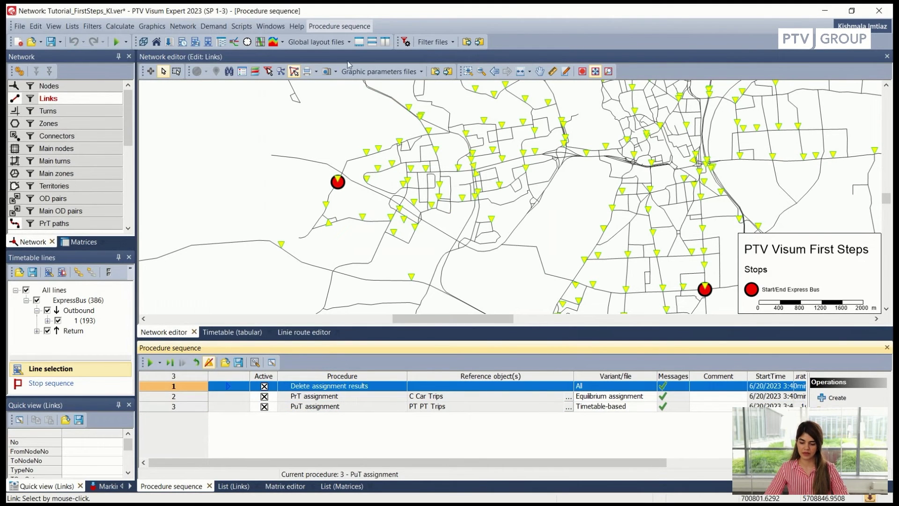
# - Apply the 01_Assignment graphic parameters to the network view
pyautogui.click(396, 72)
pyautogui.moveTo(380, 104)
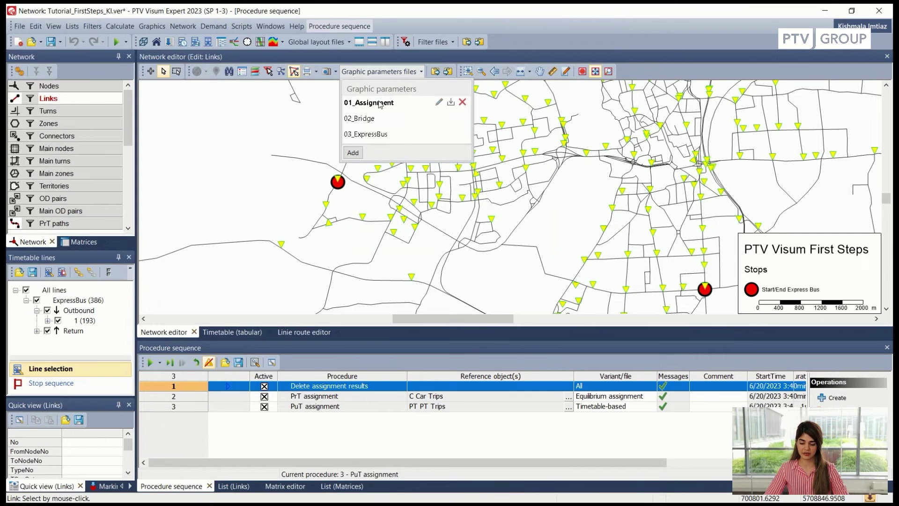
pyautogui.click(379, 104)
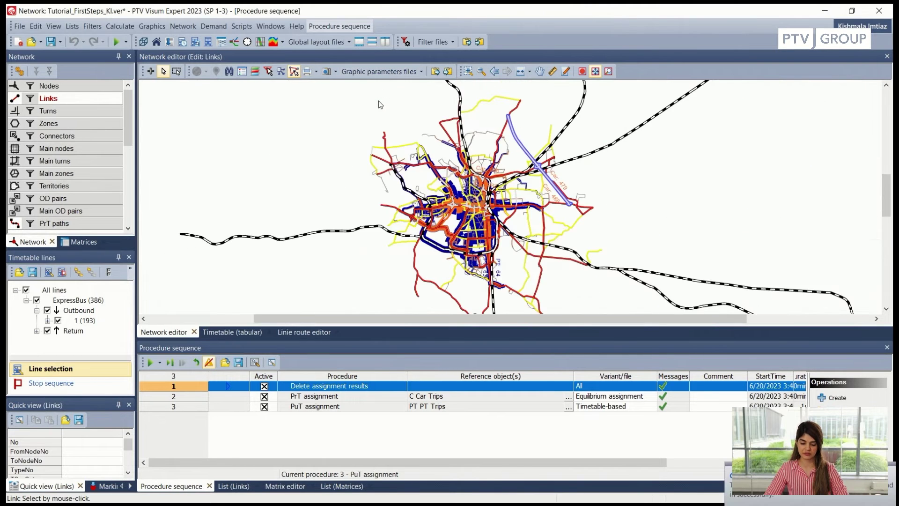
# - Examine the PrT and PuT link volumes along the ExpressBus route in the network
pyautogui.scroll(3, 437, 236)
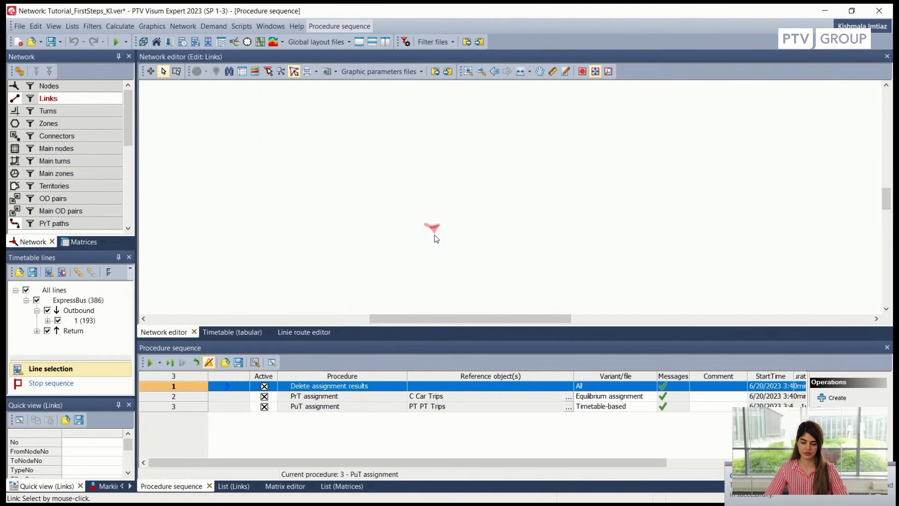
pyautogui.scroll(3, 442, 223)
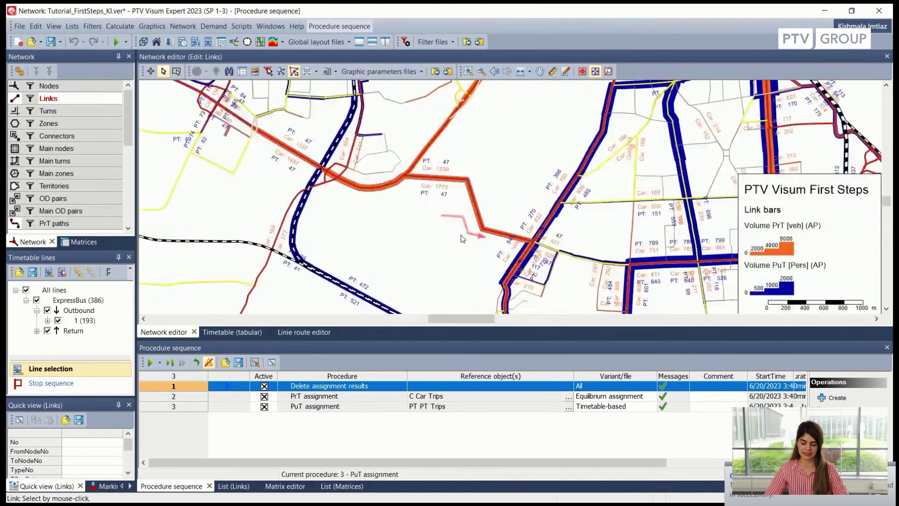
pyautogui.moveTo(447, 243); pyautogui.dragTo(380, 204)
pyautogui.scroll(3, 370, 192)
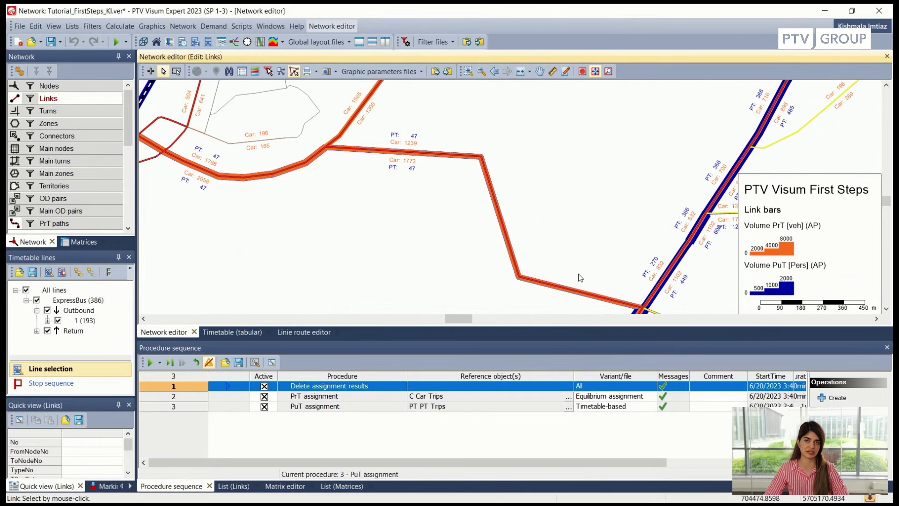
pyautogui.scroll(-2, 535, 253)
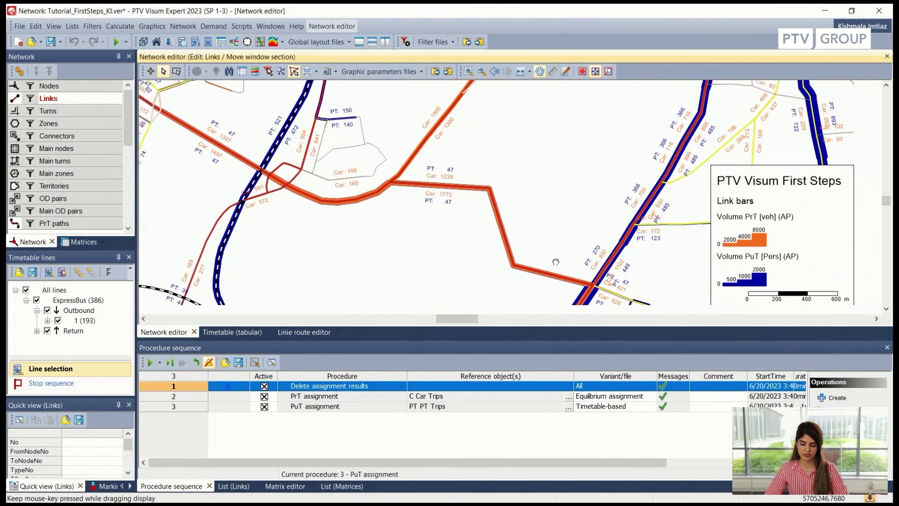
pyautogui.scroll(-1, 534, 253)
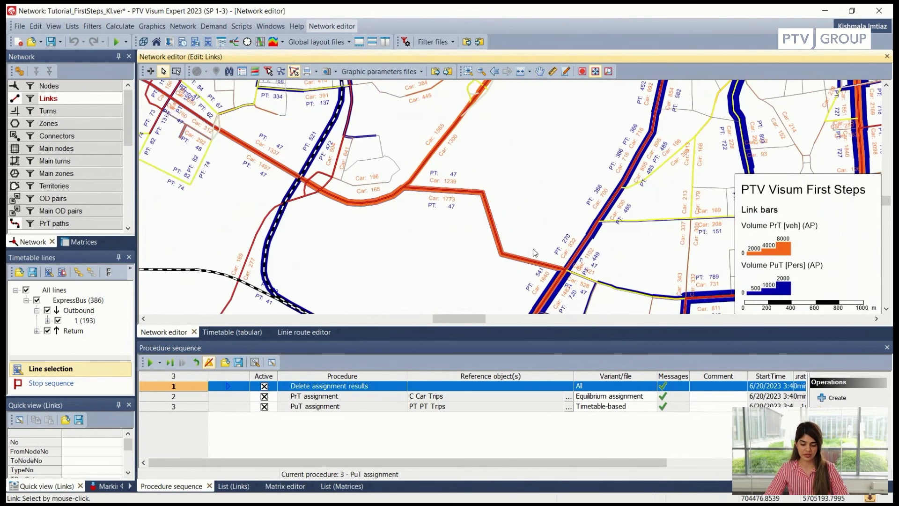